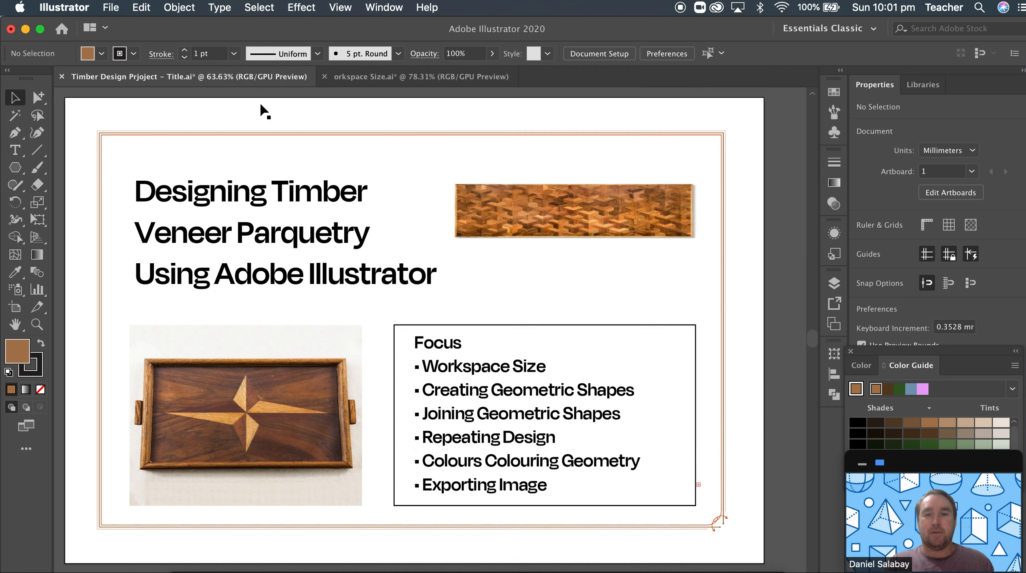
Create a new landscape A4 document, 297 x 210 mm, named "Lid Dersign"
click(114, 7)
click(134, 30)
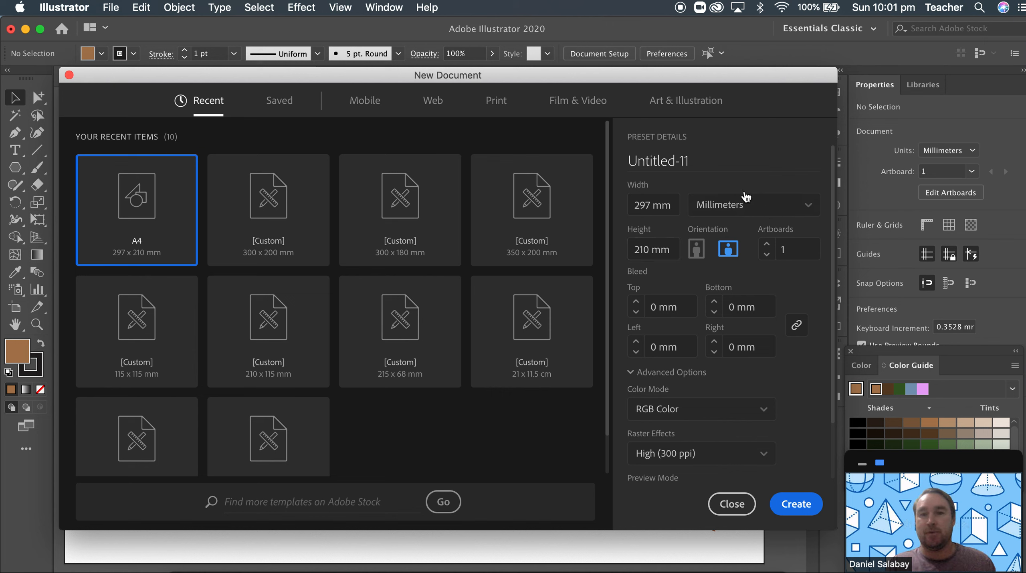
click(669, 163)
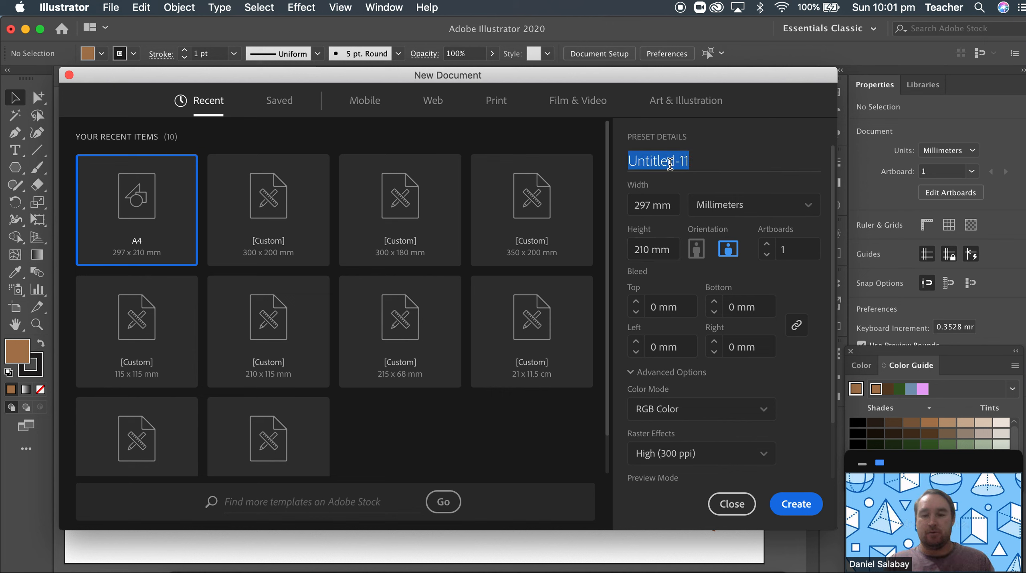
text(Lid)
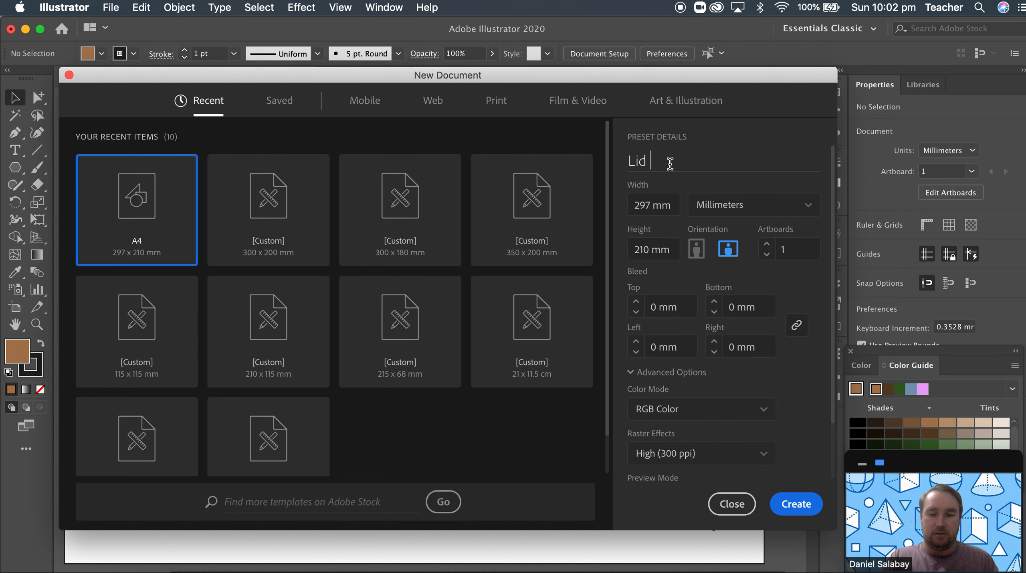
text( Dersign)
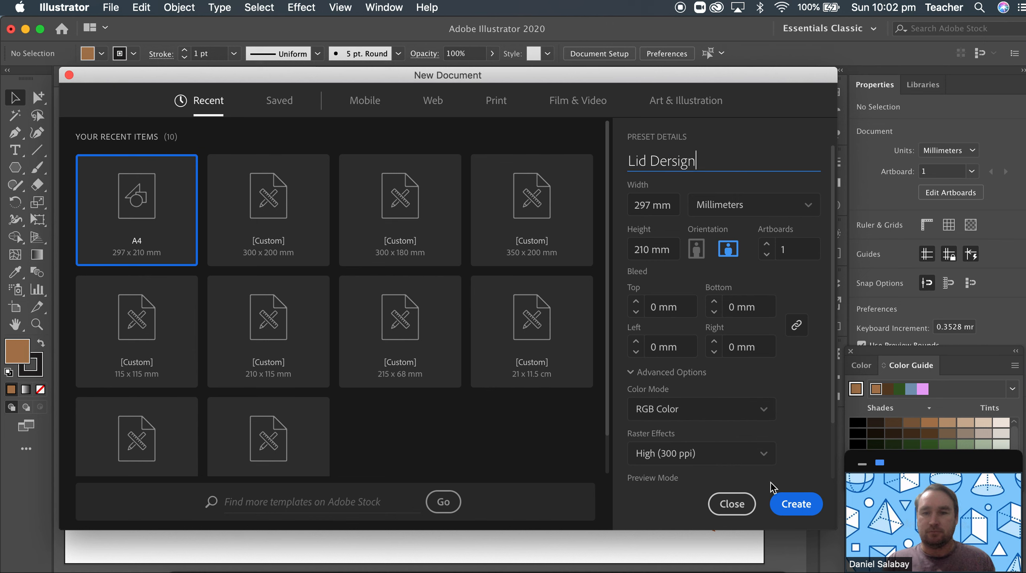
click(788, 507)
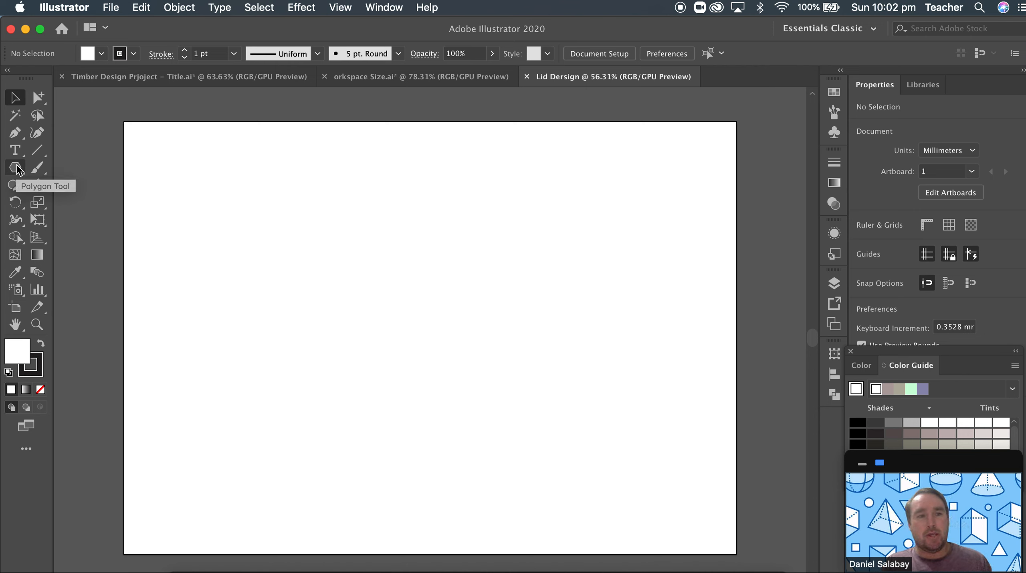
Draw a 25 x 25 mm square in the upper-left area of the artboard with the Rectangle tool
drag(17, 171, 63, 167)
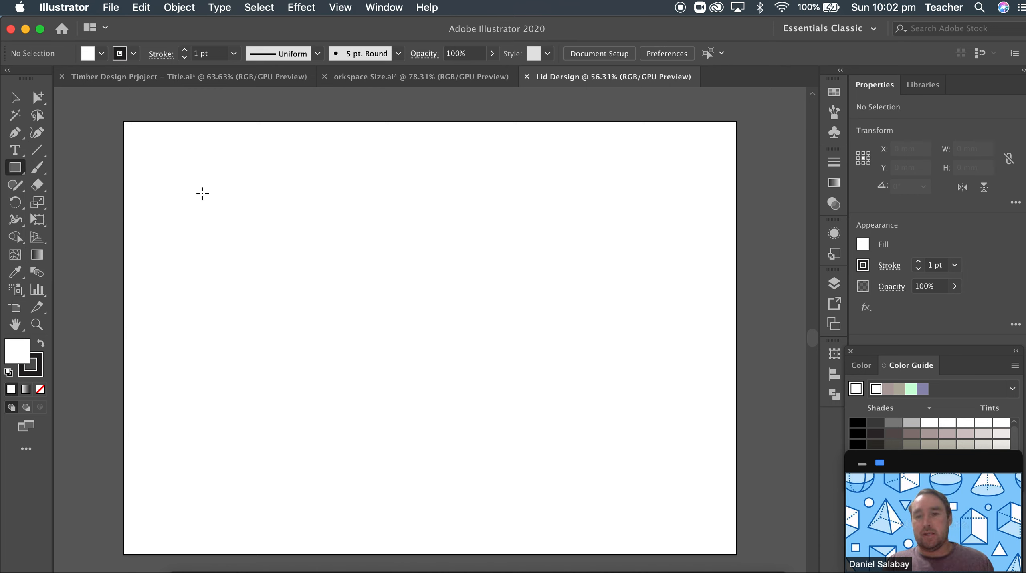
click(202, 193)
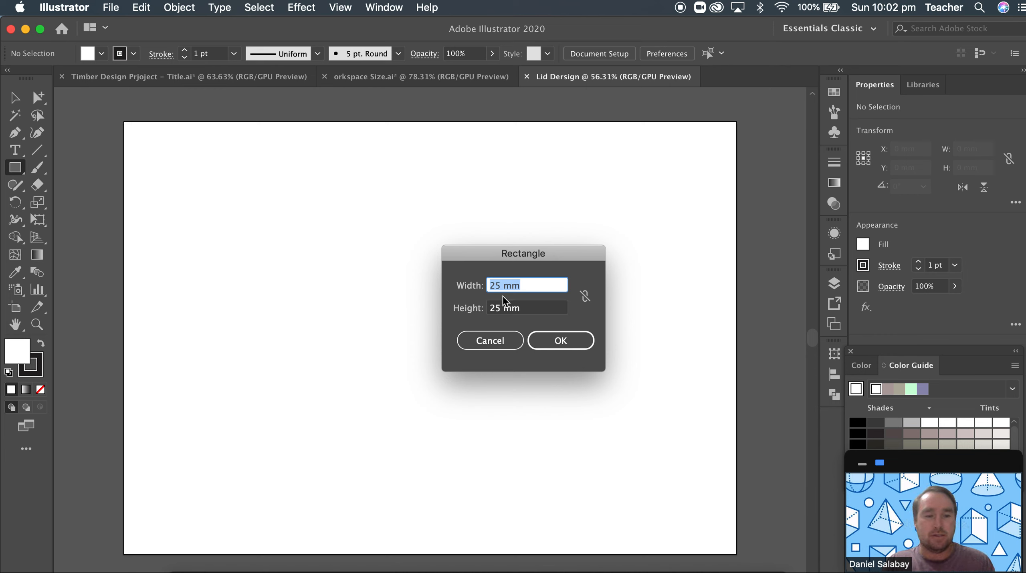
key(Tab)
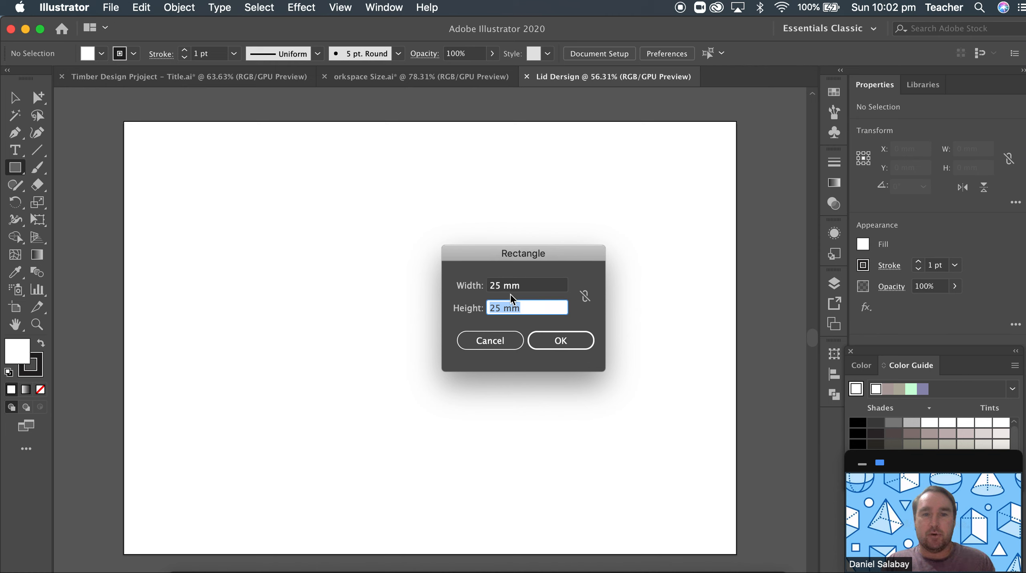
click(557, 341)
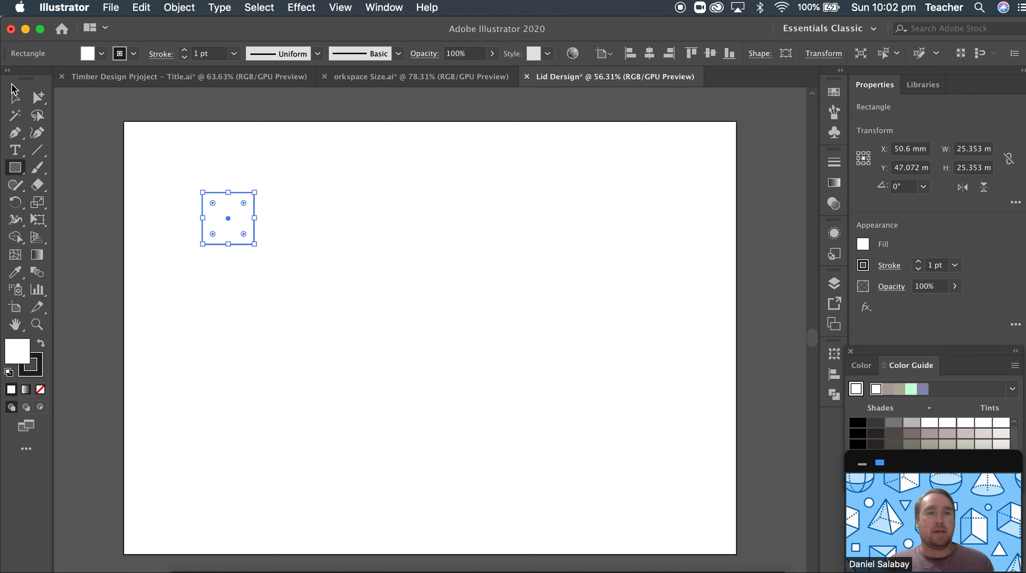
Copy and paste the square, and place the copy to the right of the original at the same height
click(15, 100)
click(340, 206)
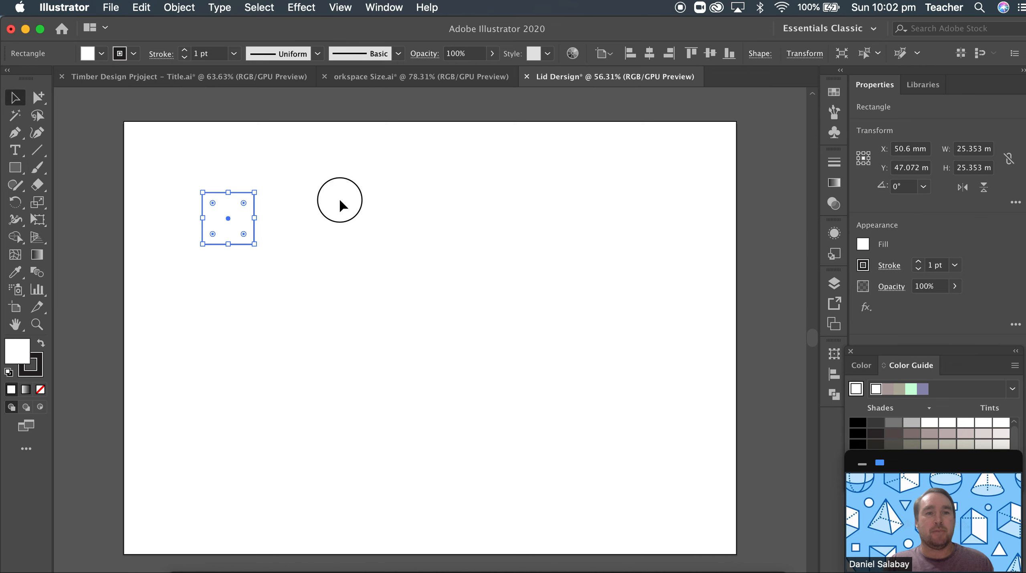
click(255, 208)
key(super+shift+b)
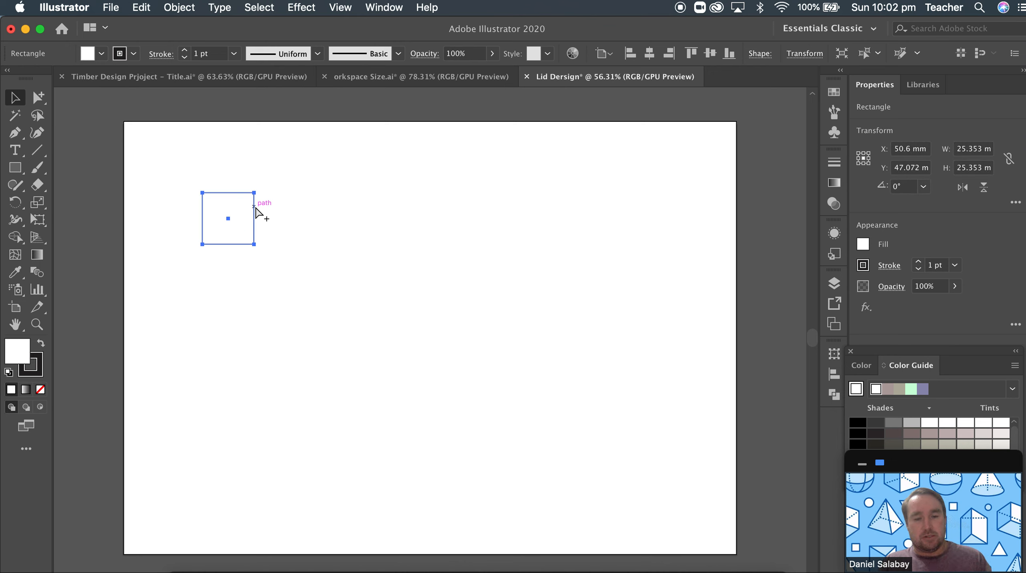
key(super+c)
key(super+v)
key(super+shift+b)
drag(445, 309, 381, 211)
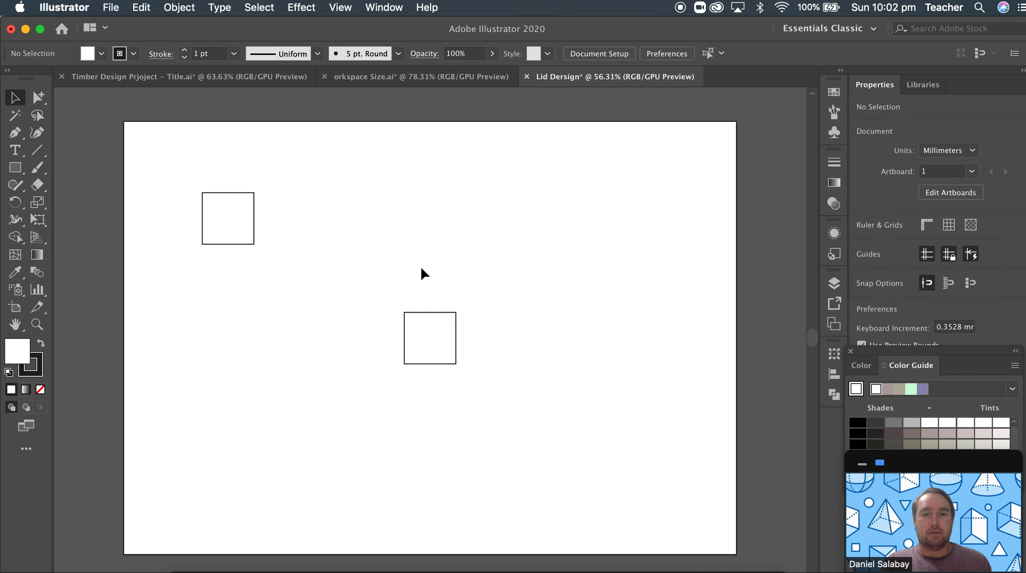
drag(440, 318, 366, 196)
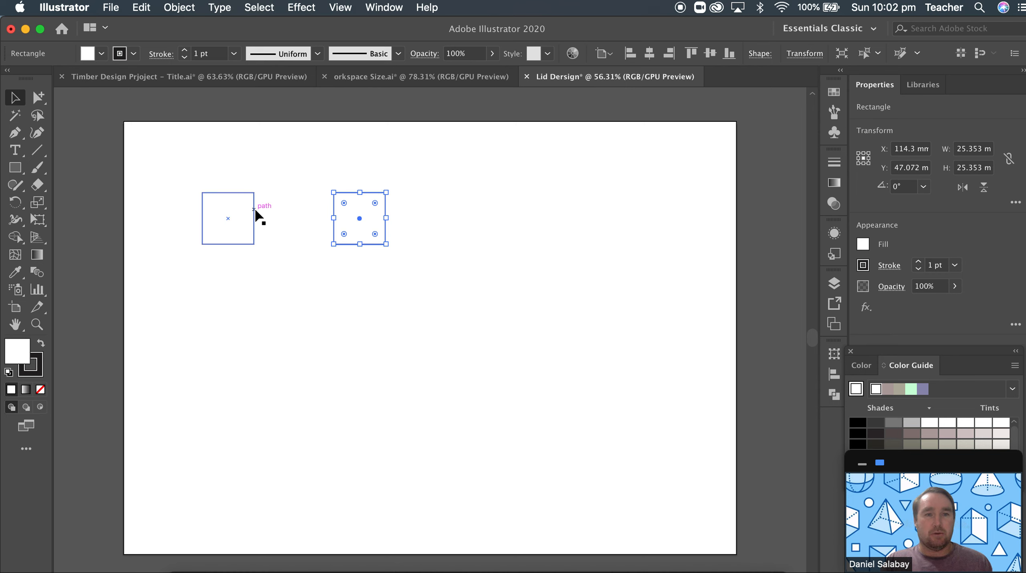
Move the original square horizontally closer to the copy and duplicate it to the left, making an aligned row of three squares
drag(255, 212, 317, 213)
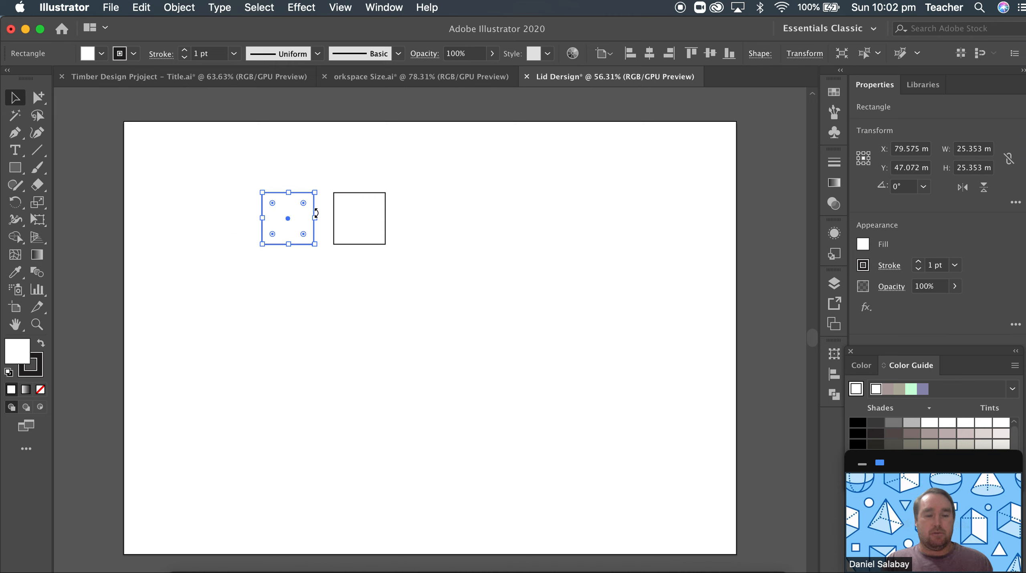
click(314, 213)
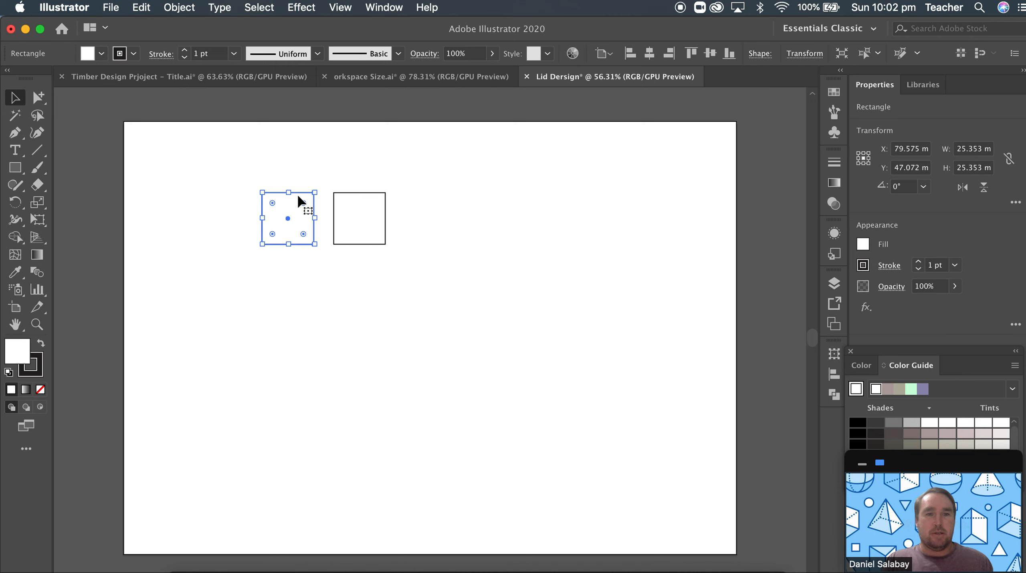
drag(299, 197, 227, 197)
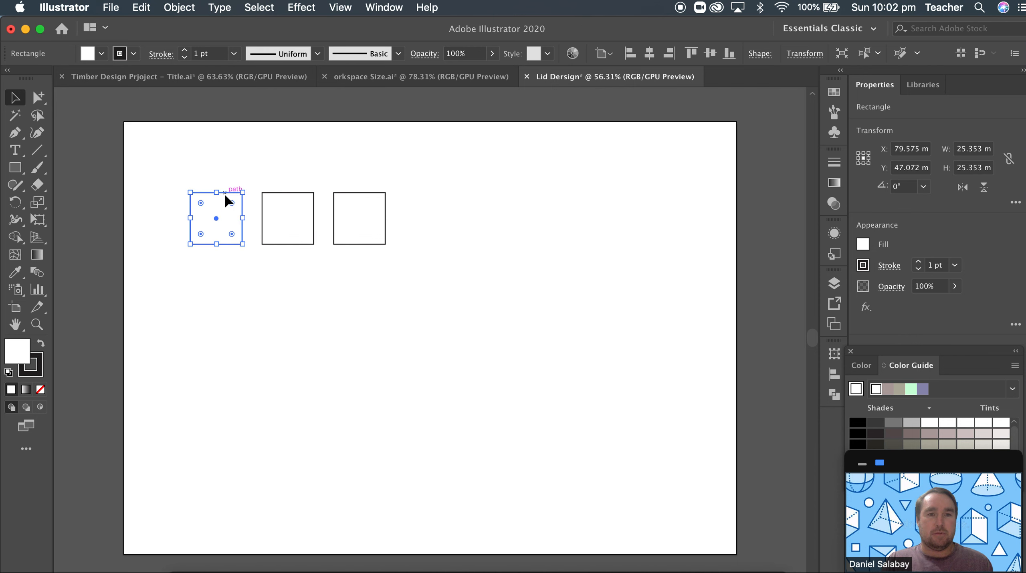
click(286, 166)
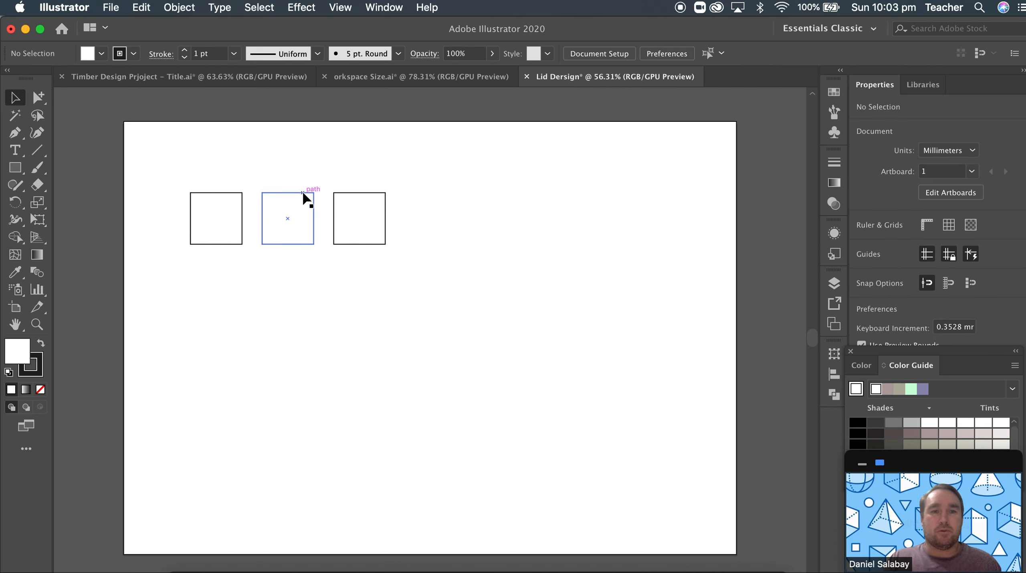
Move the middle square left so it snaps edge to edge against the leftmost square
drag(303, 193, 284, 194)
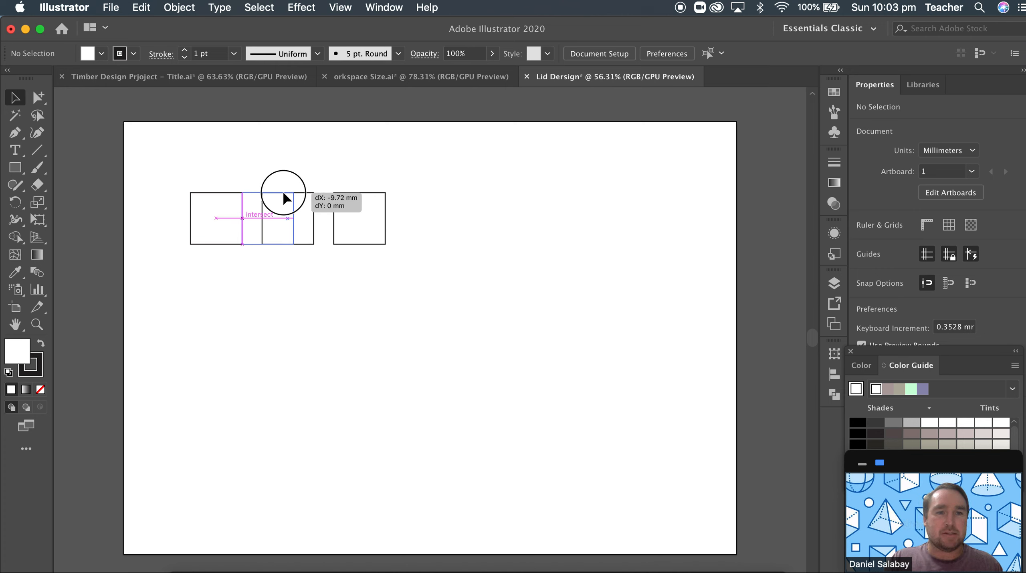
drag(284, 194, 284, 196)
click(321, 167)
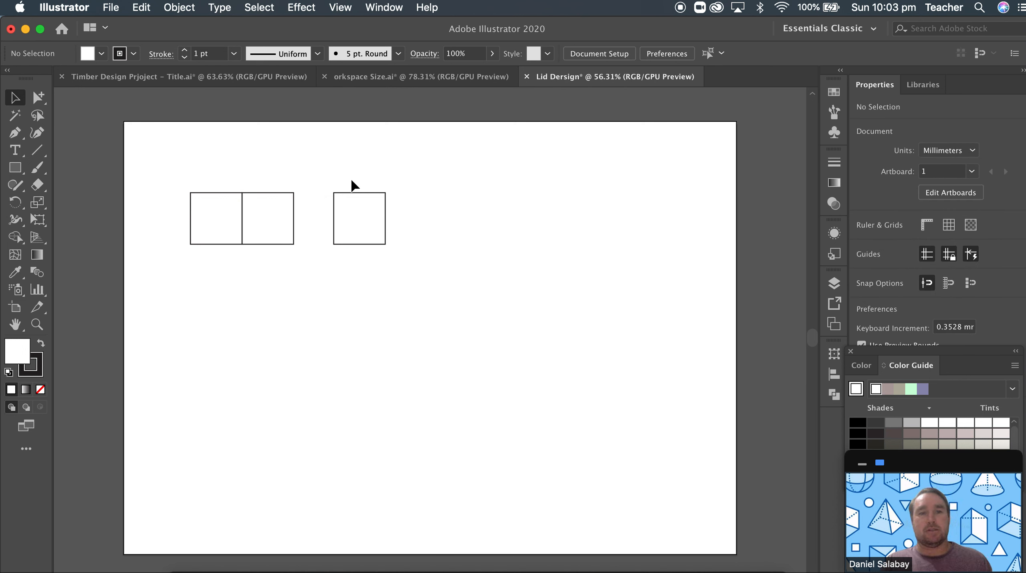
Rotate the separate square on the right by 45°
click(371, 193)
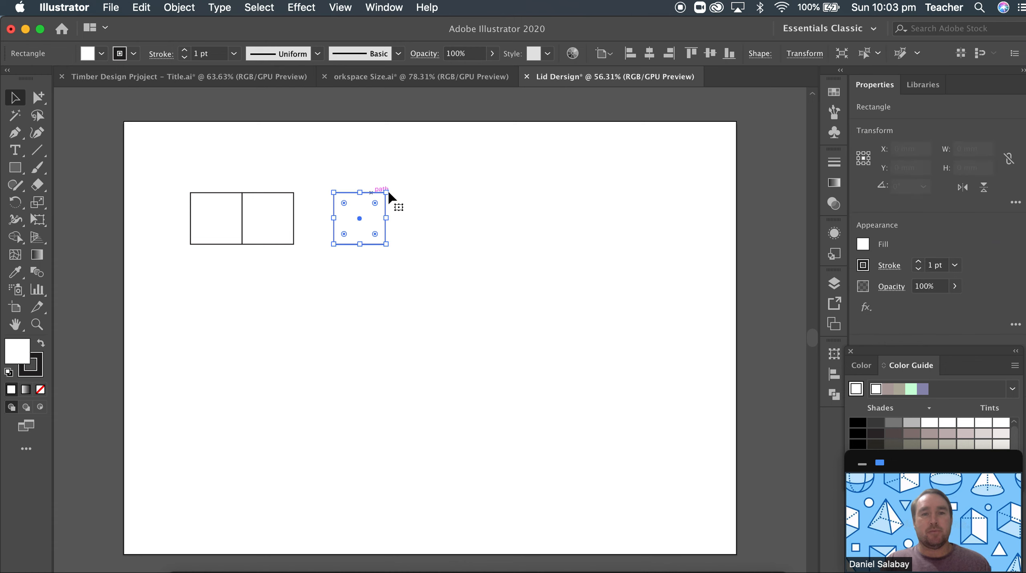
click(898, 188)
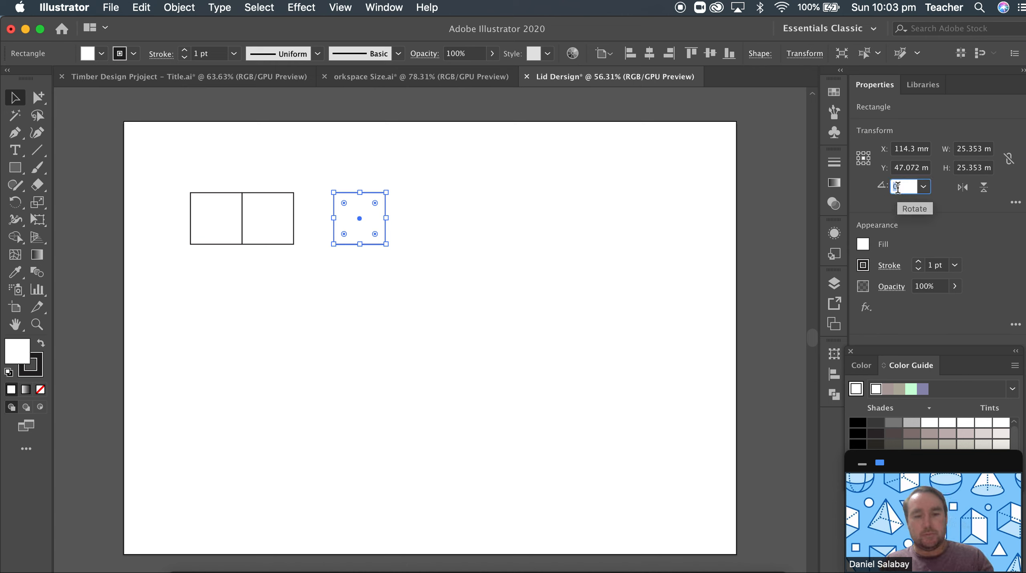
key(Return)
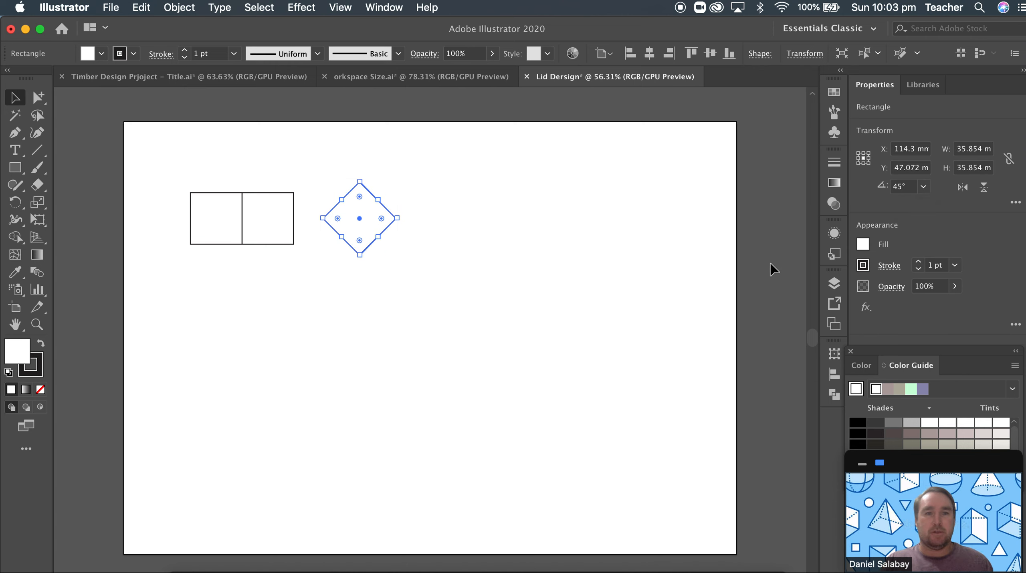
click(515, 273)
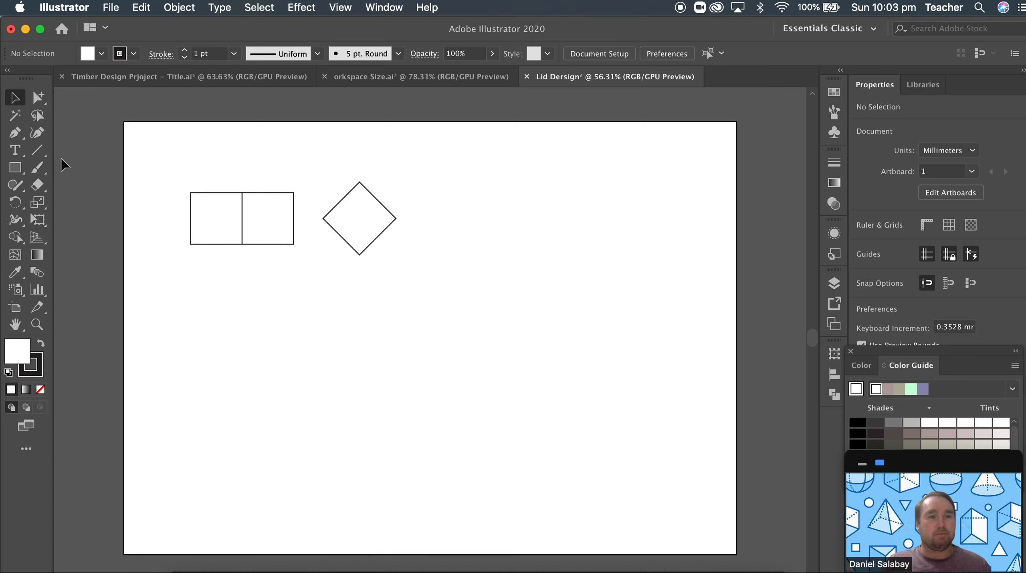
Draw a three-sided polygon with a radius of 17.6389 mm below the joined squares using the Polygon tool
drag(17, 170, 80, 221)
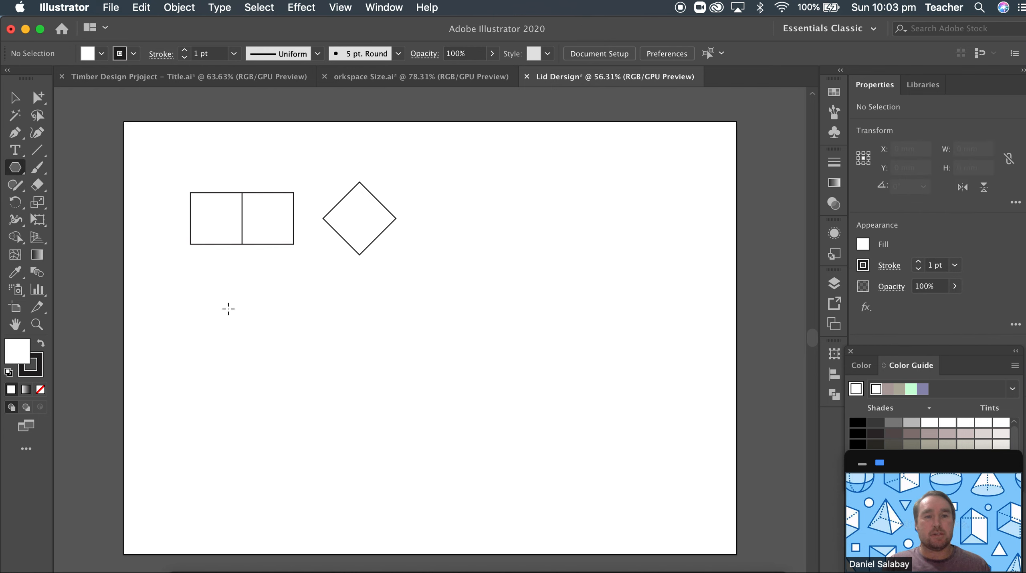
click(228, 309)
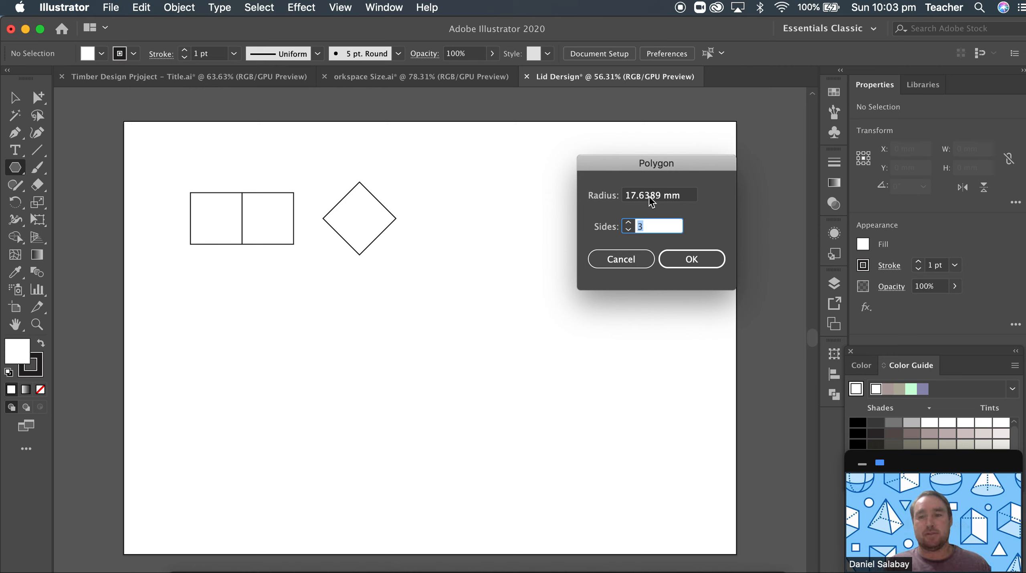
click(687, 260)
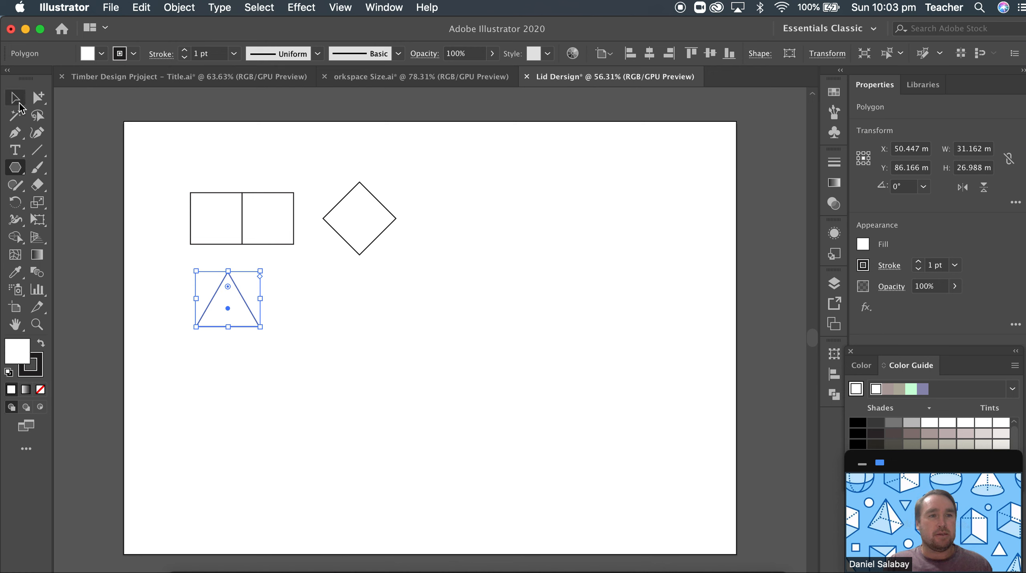
Move the triangle down and right, and duplicate it horizontally into a row of three touching triangles plus a separate fourth
click(20, 101)
click(309, 316)
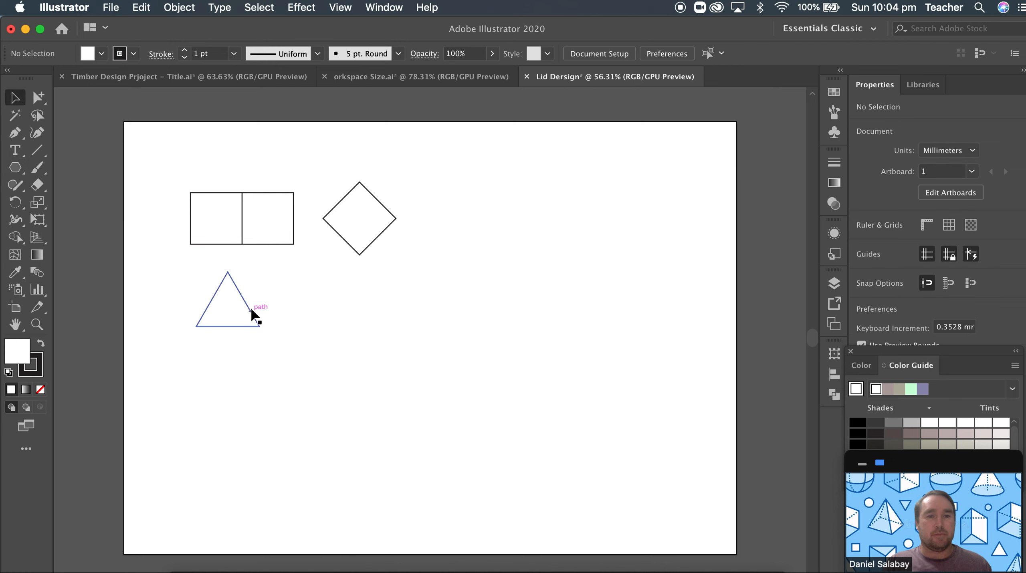
drag(252, 315, 294, 371)
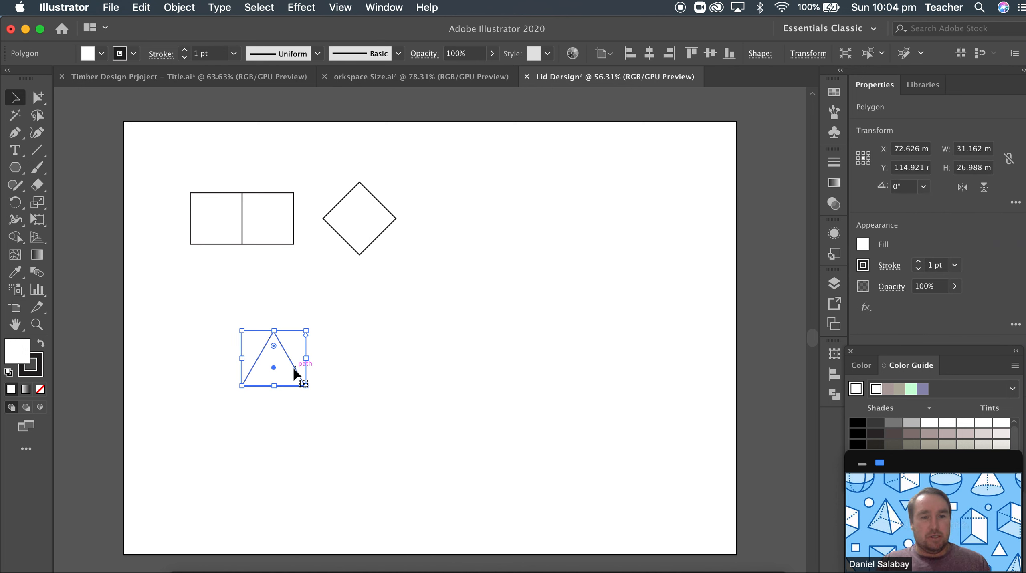
drag(295, 365, 502, 370)
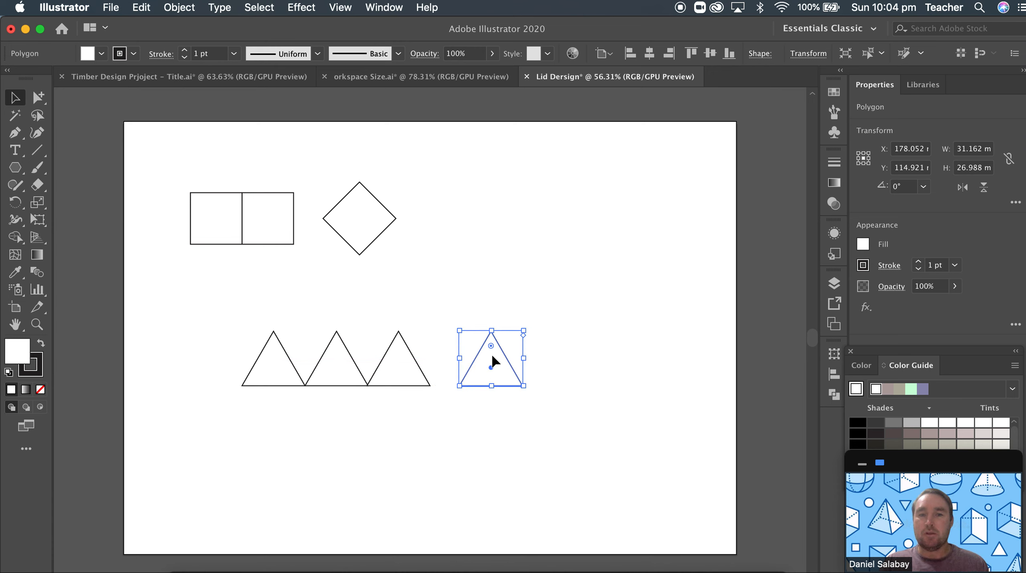
Rotate the separate fourth triangle by 60° so it points downward
click(923, 189)
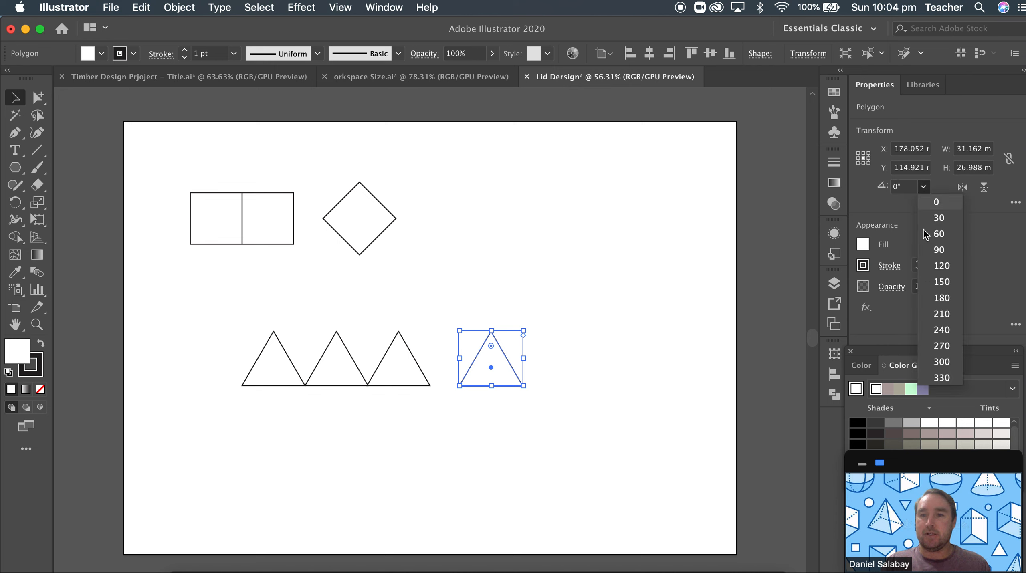
click(934, 230)
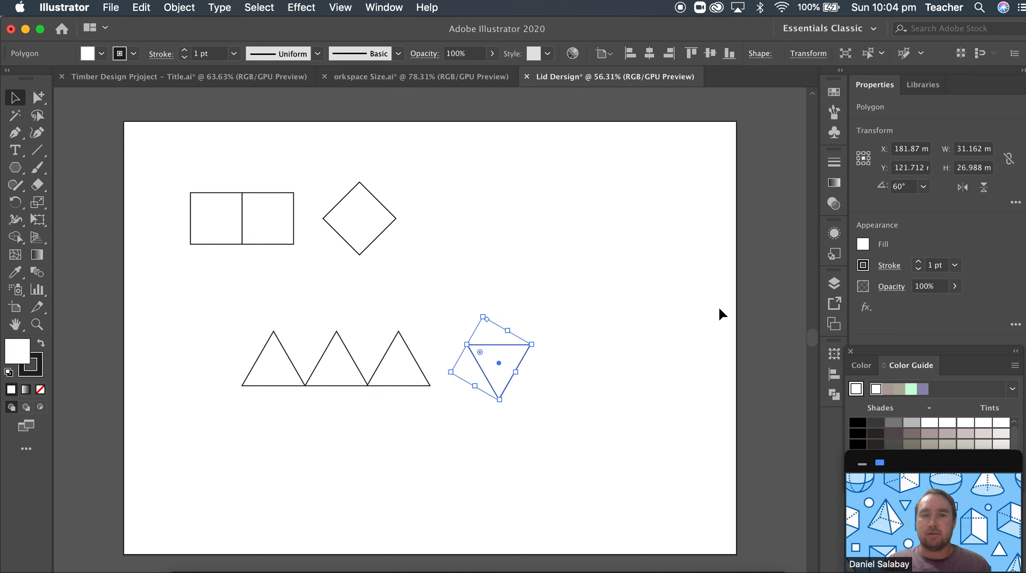
click(690, 327)
Fit the inverted triangle between the second and third triangles, and place a copy in the gap between the first and second
drag(506, 346, 379, 335)
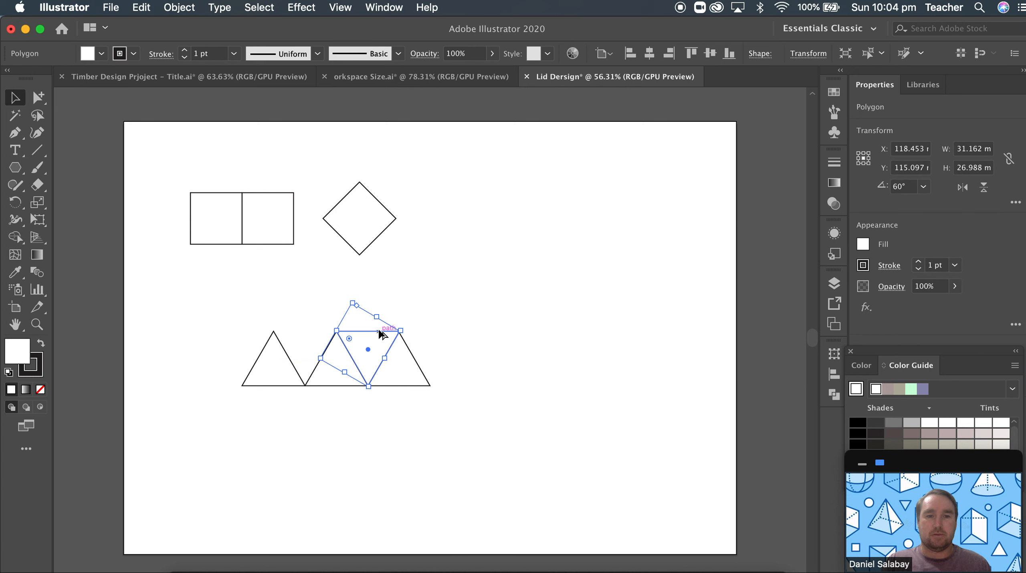
drag(370, 333, 309, 338)
click(400, 297)
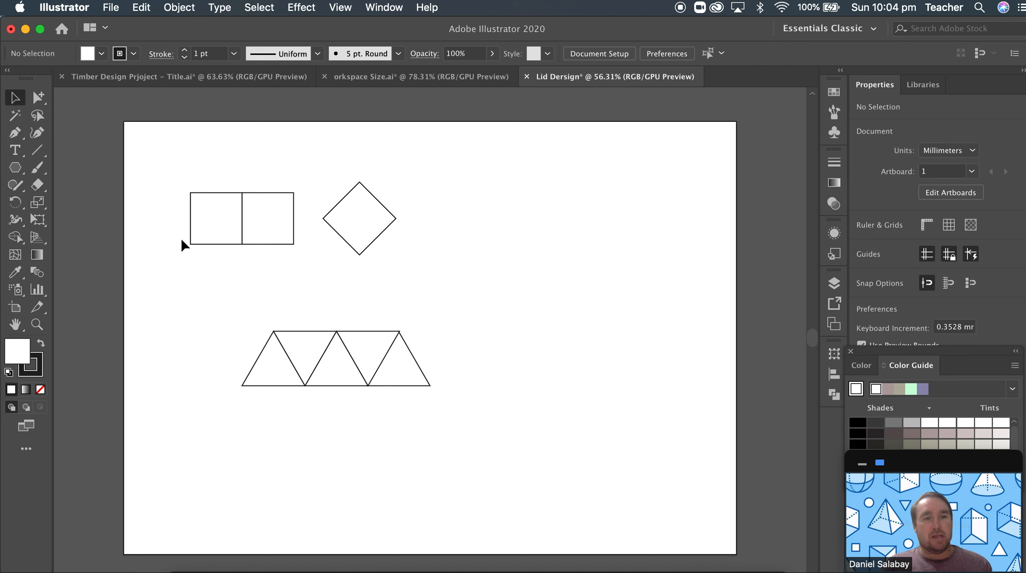
Trace a rhombus about 46 by 27 mm over the row's first two triangles with the Pen tool, and move it below the row's left end
click(16, 133)
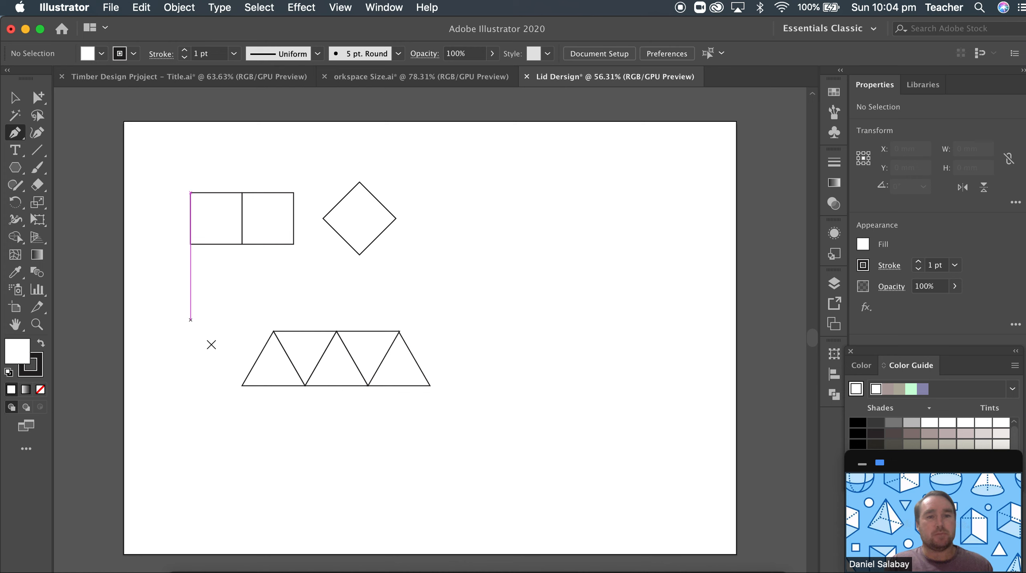
click(242, 386)
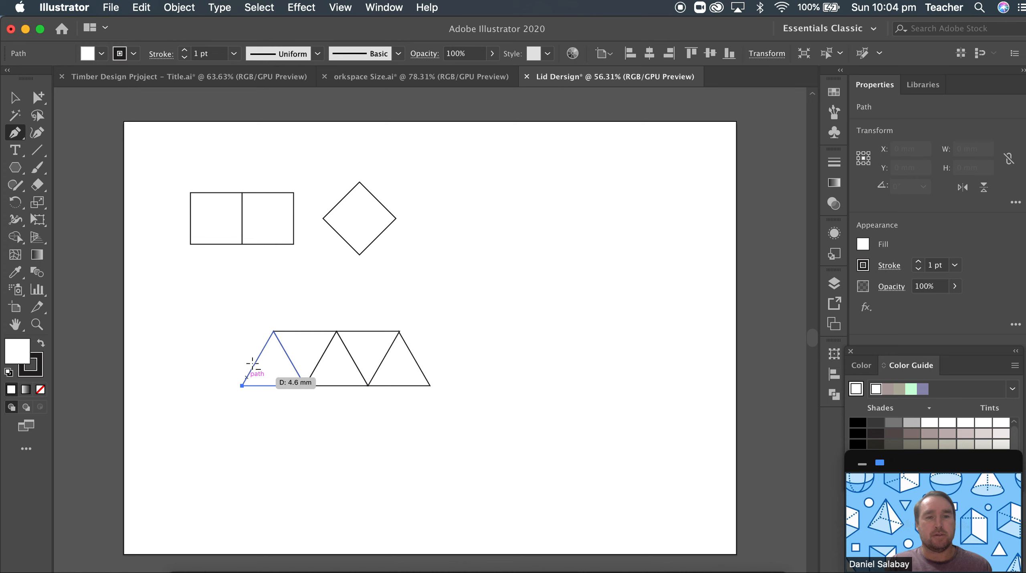
click(274, 332)
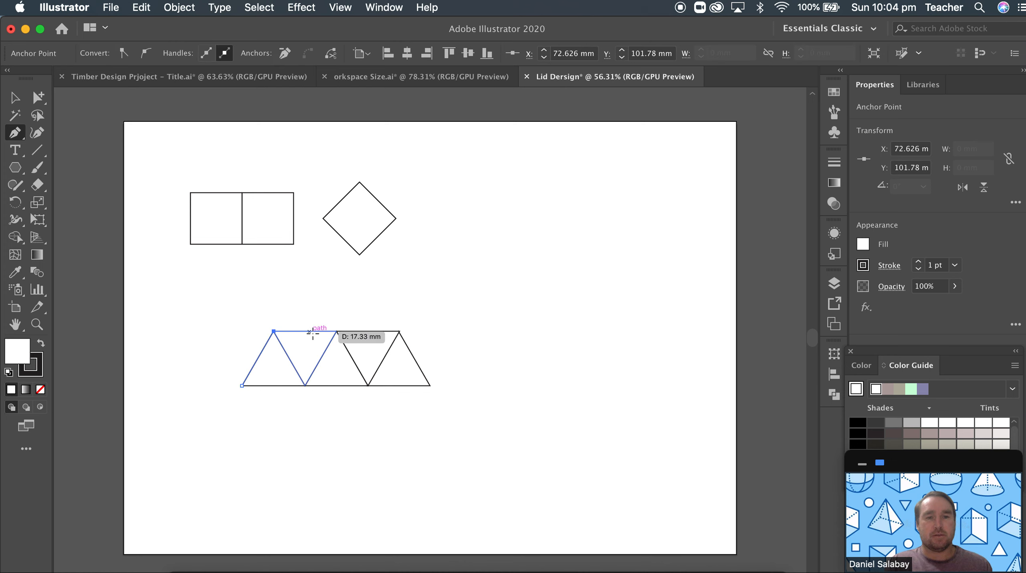
click(336, 332)
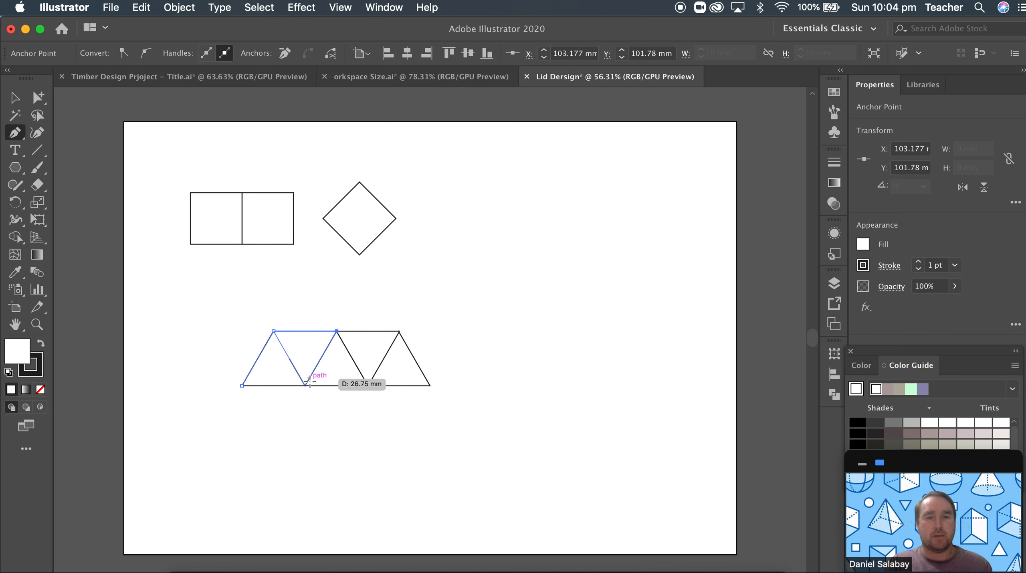
click(305, 385)
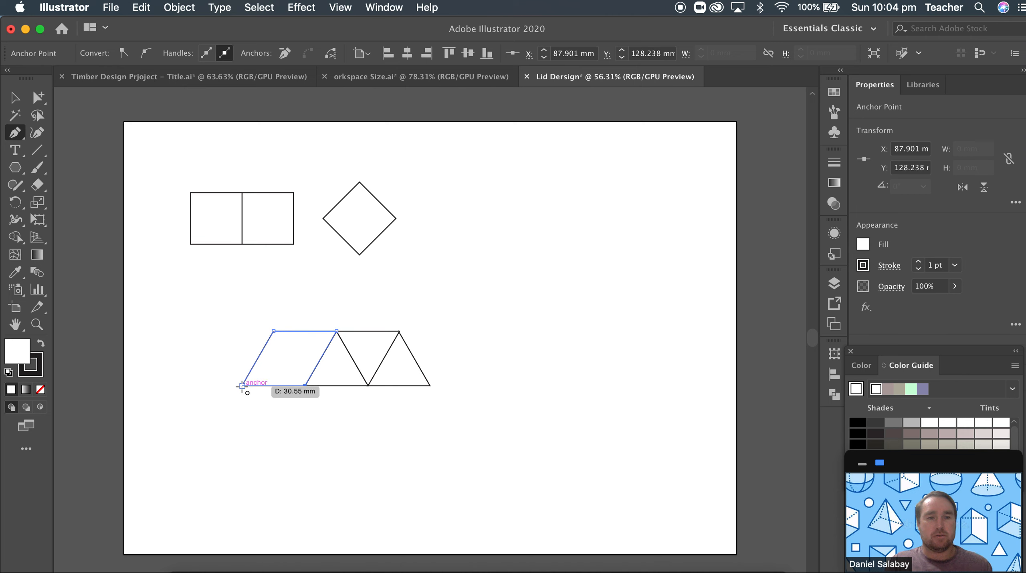
click(242, 386)
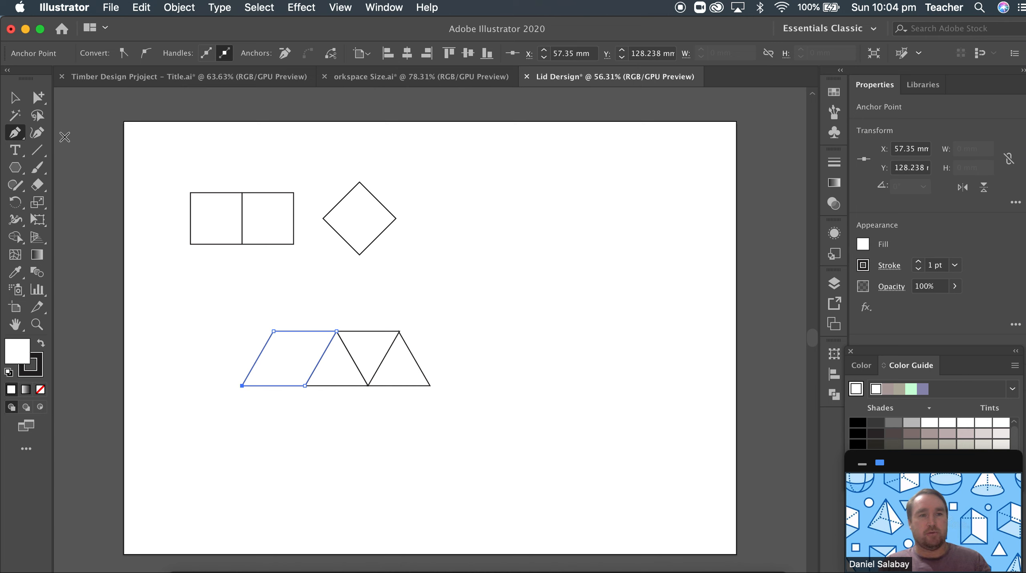
click(15, 97)
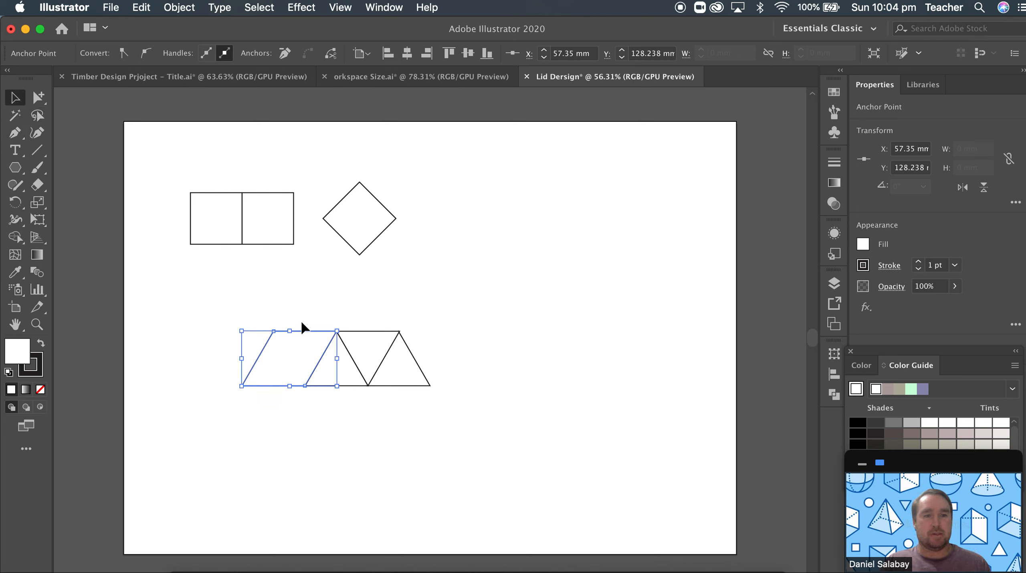
drag(303, 341, 247, 425)
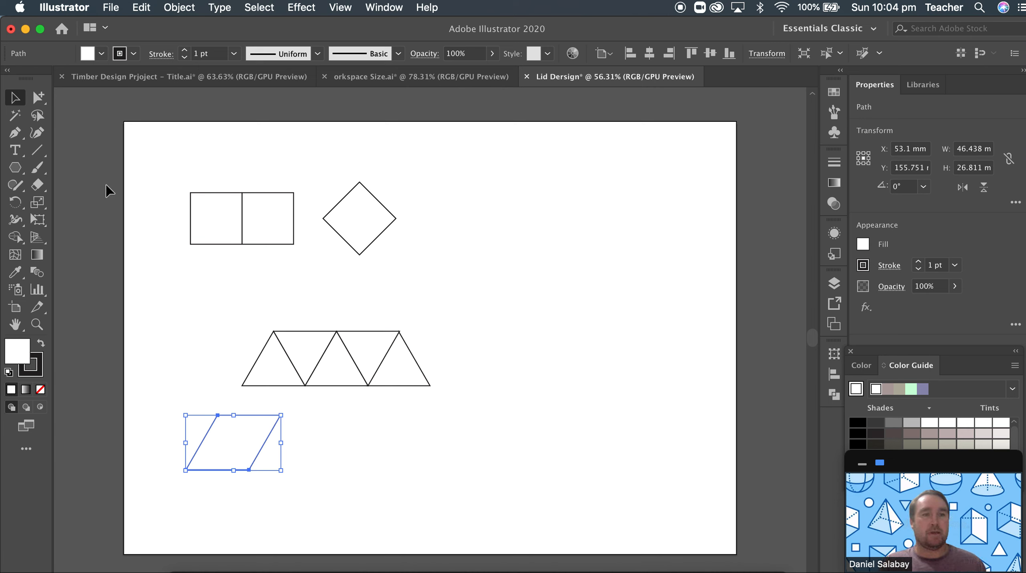
Trace an oppositely slanted rhombus about 46 by 27 mm over the row's last two triangles with the Pen tool, and move it down and right
click(14, 132)
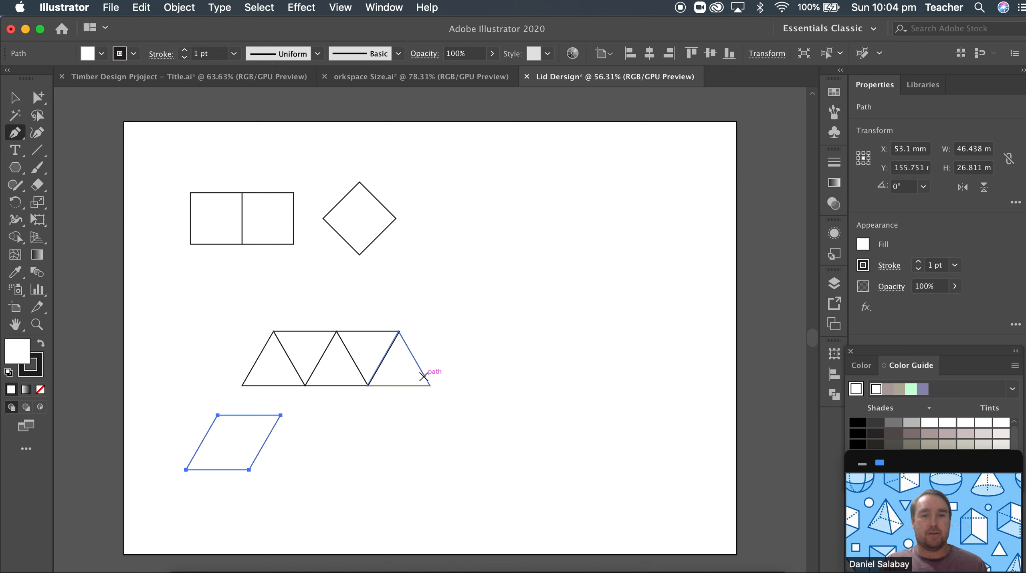
click(429, 386)
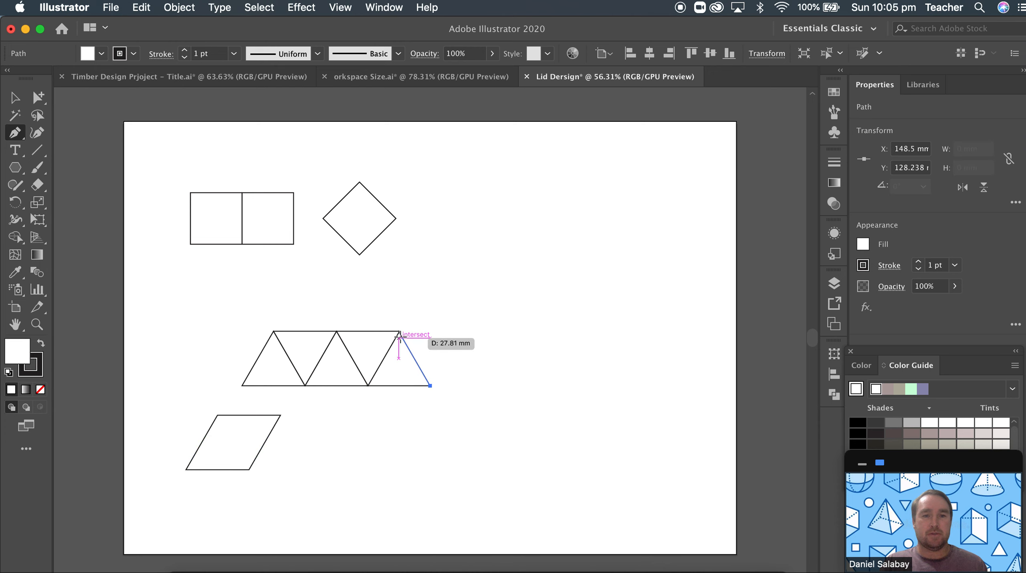
click(399, 331)
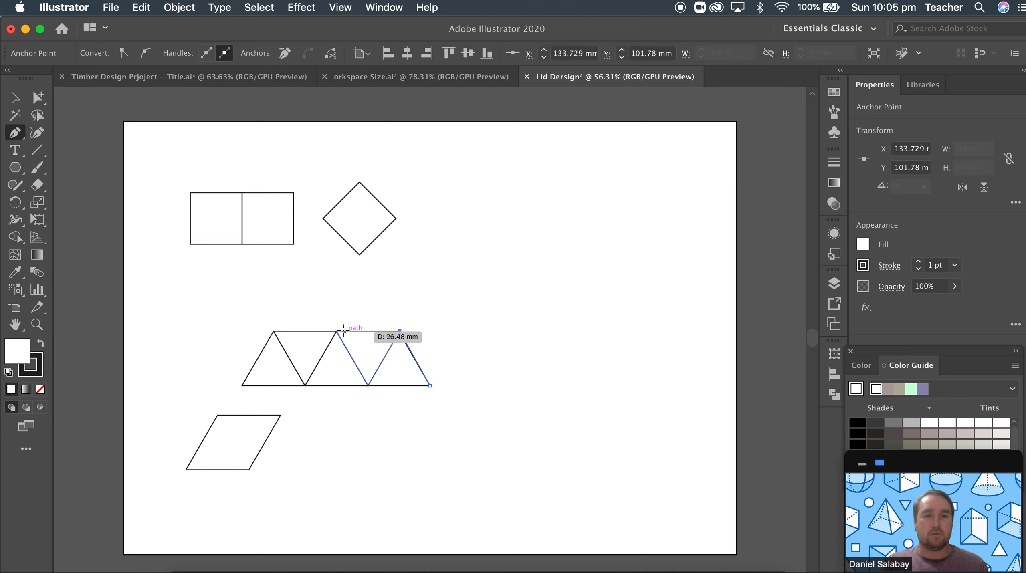
click(337, 331)
click(368, 385)
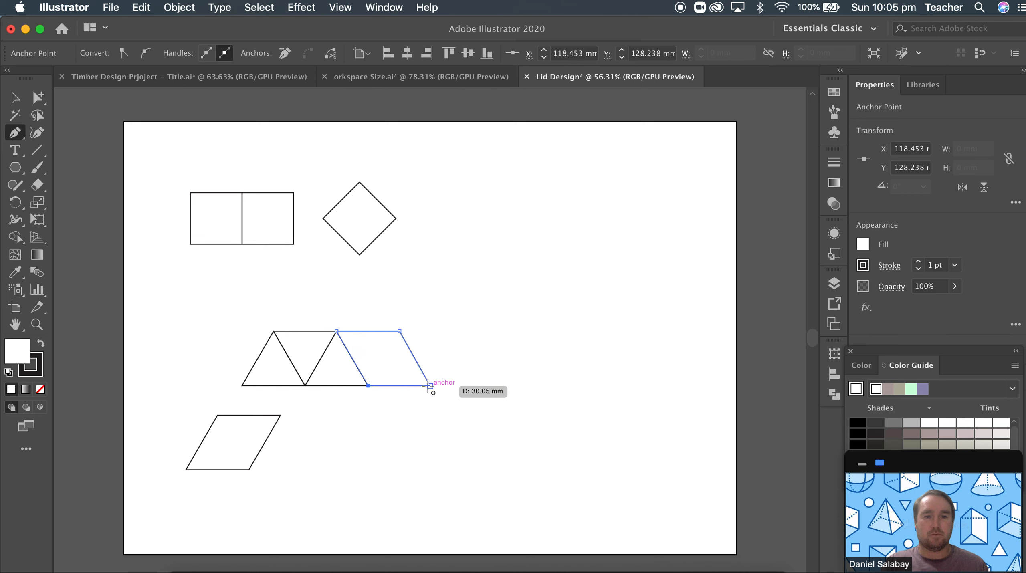
click(428, 385)
key(v)
drag(406, 339, 506, 433)
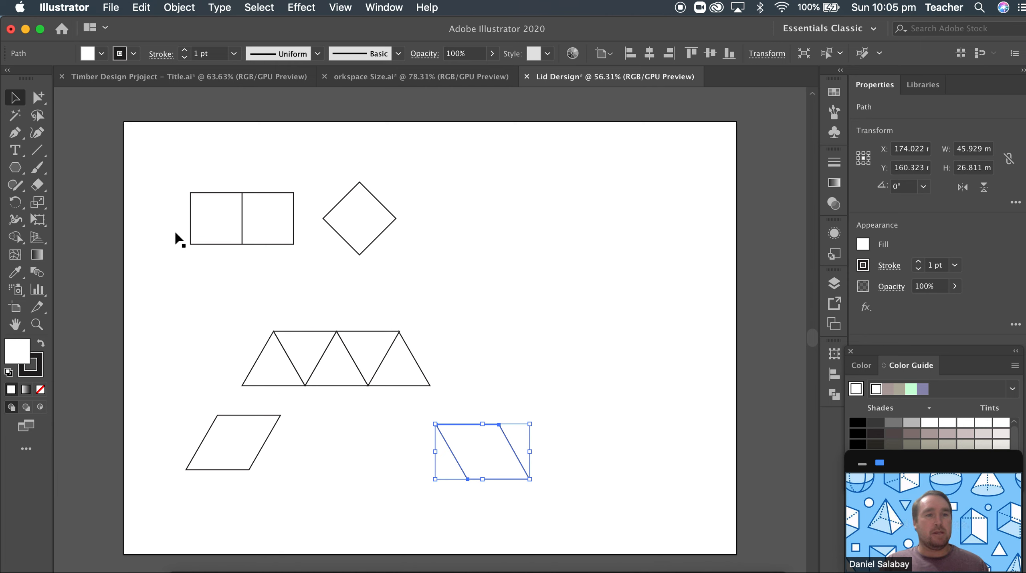
Trace a trapezoid about 62 by 27 mm over the row's first three triangles with the Pen tool, and move it right of the row
click(15, 133)
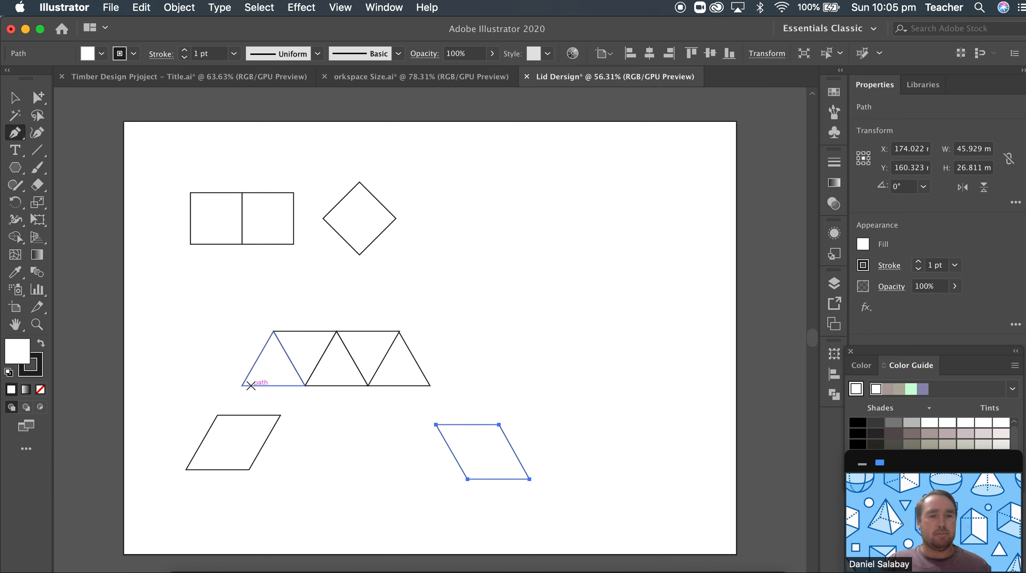
click(242, 385)
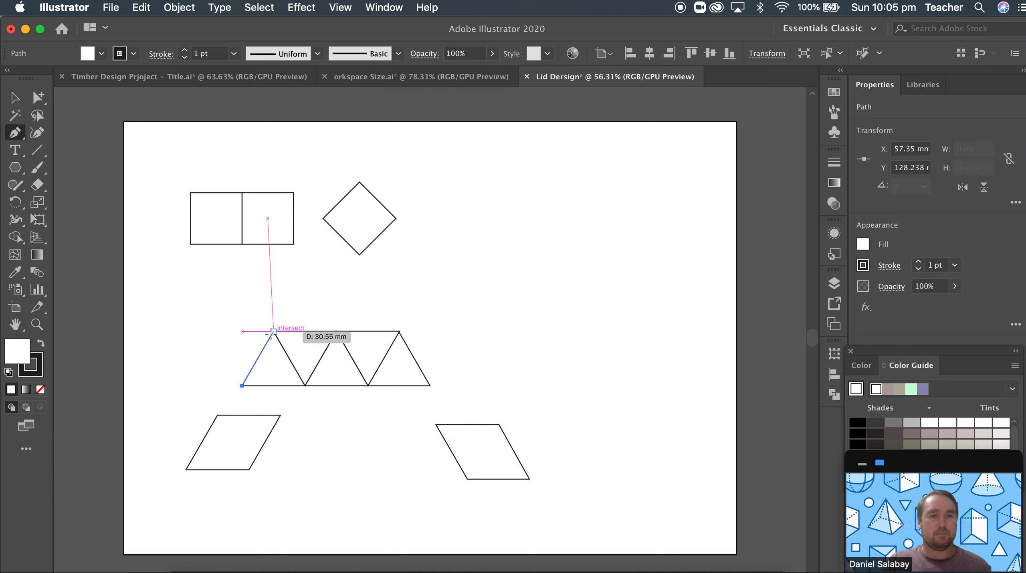
click(274, 332)
click(337, 331)
click(368, 386)
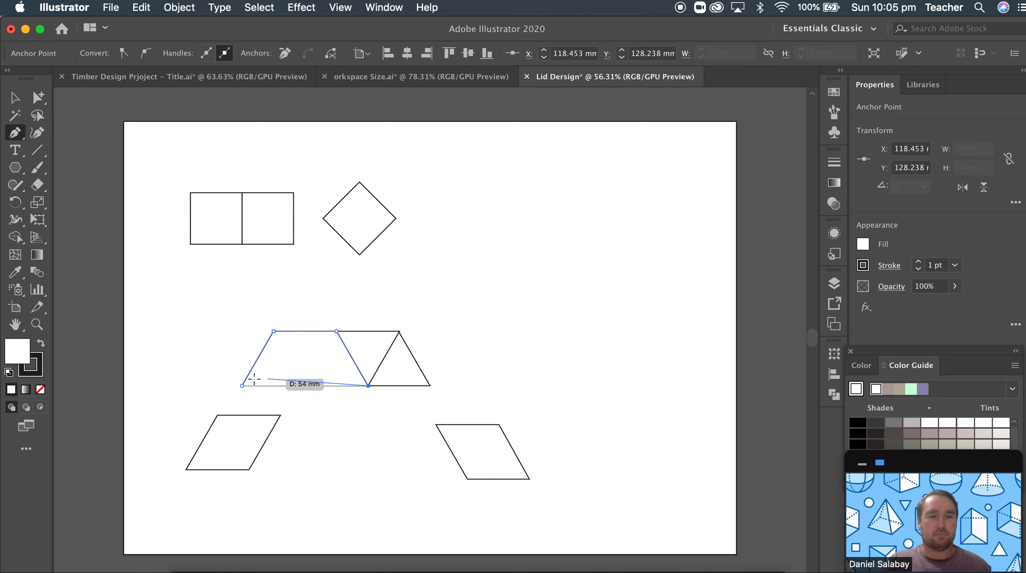
click(242, 385)
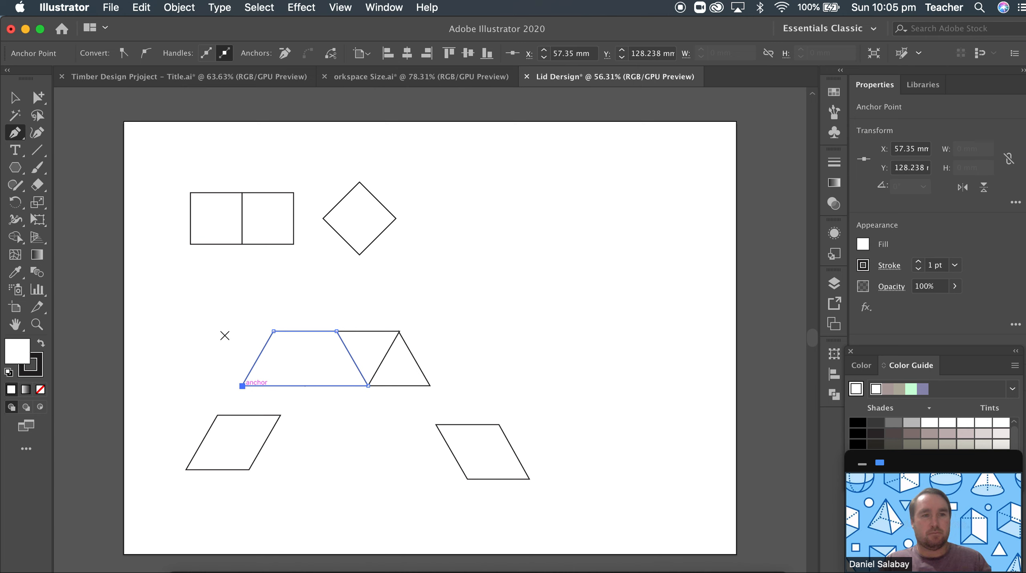
click(24, 97)
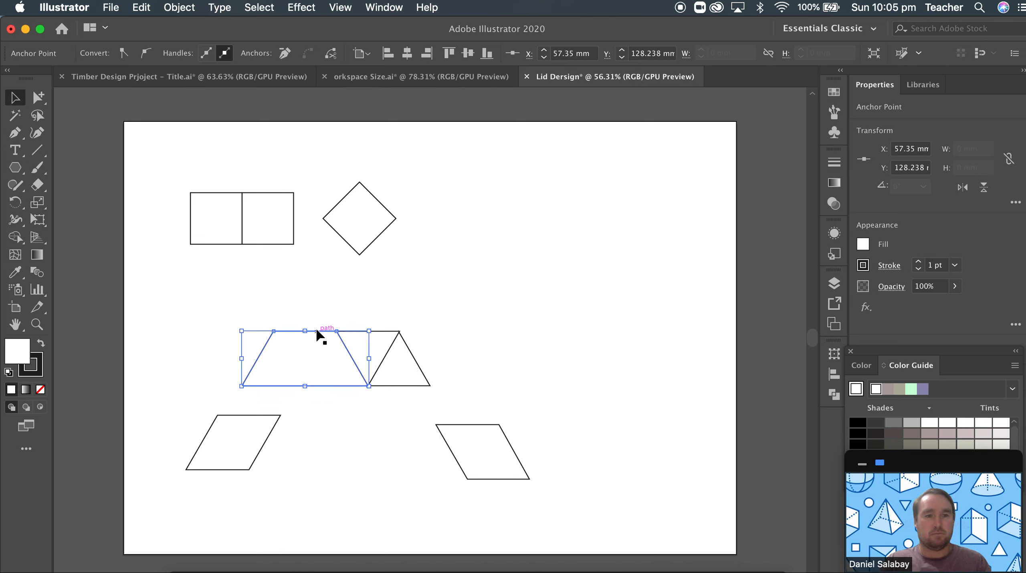
drag(317, 333, 576, 314)
click(697, 296)
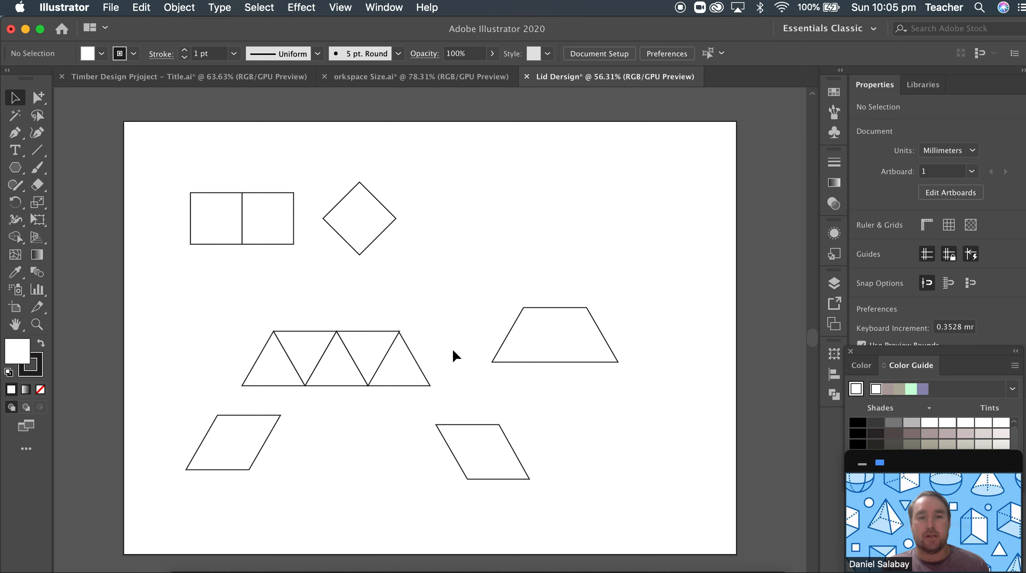
Duplicate the trapezoid directly above itself, rotate the copy by 180°, and join the two along their short edges
click(556, 307)
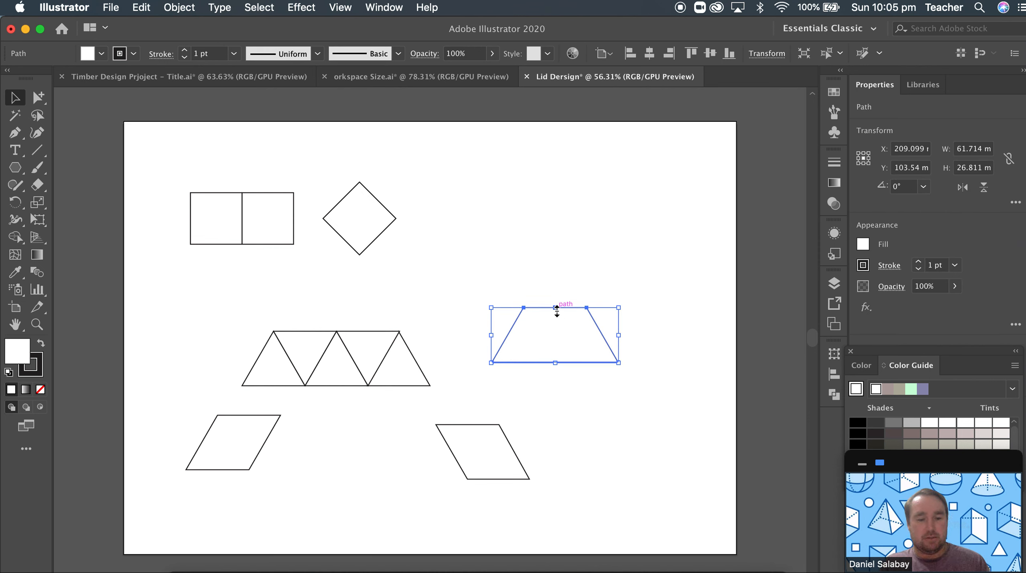
click(556, 277)
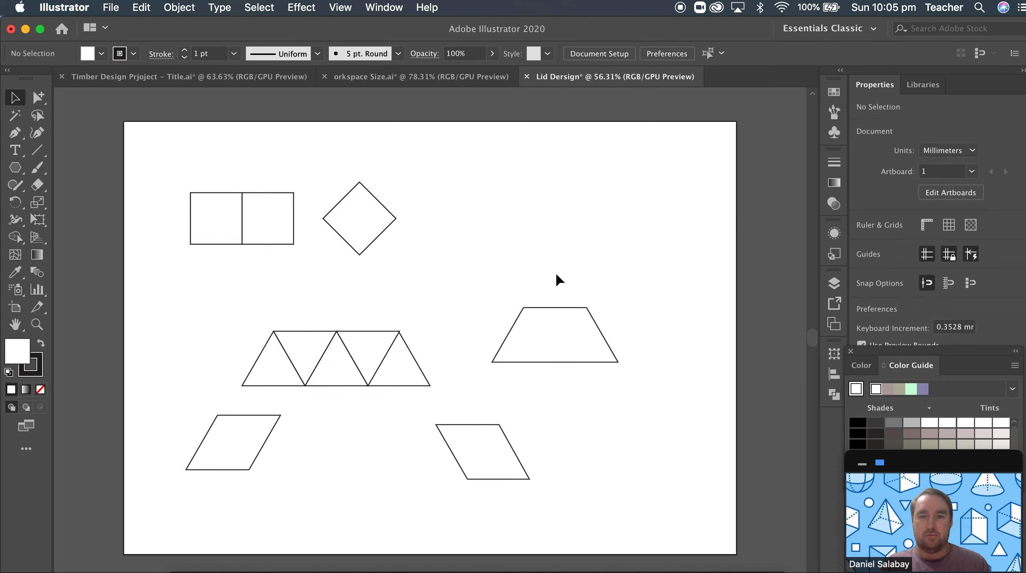
drag(540, 308, 540, 219)
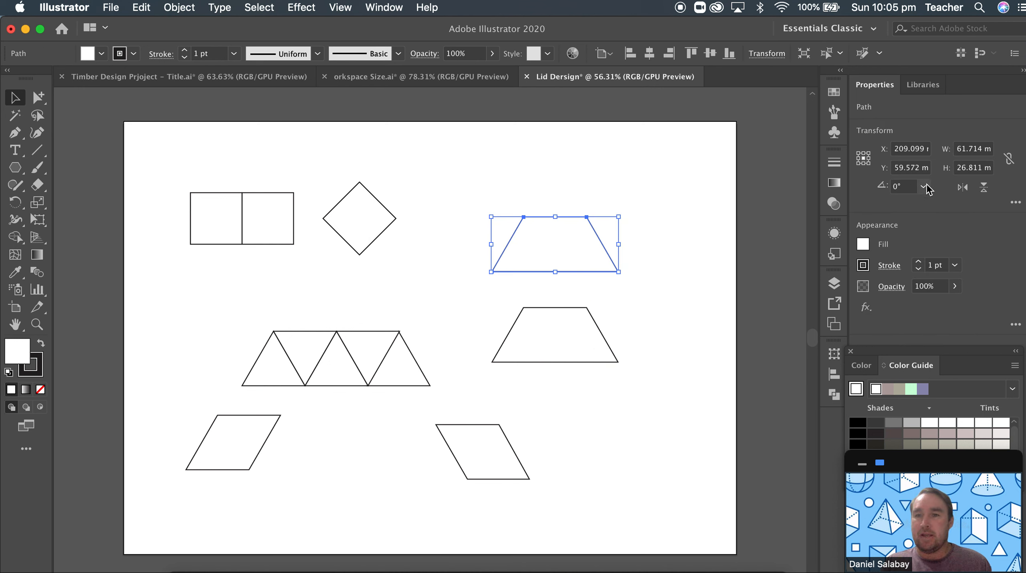
click(924, 187)
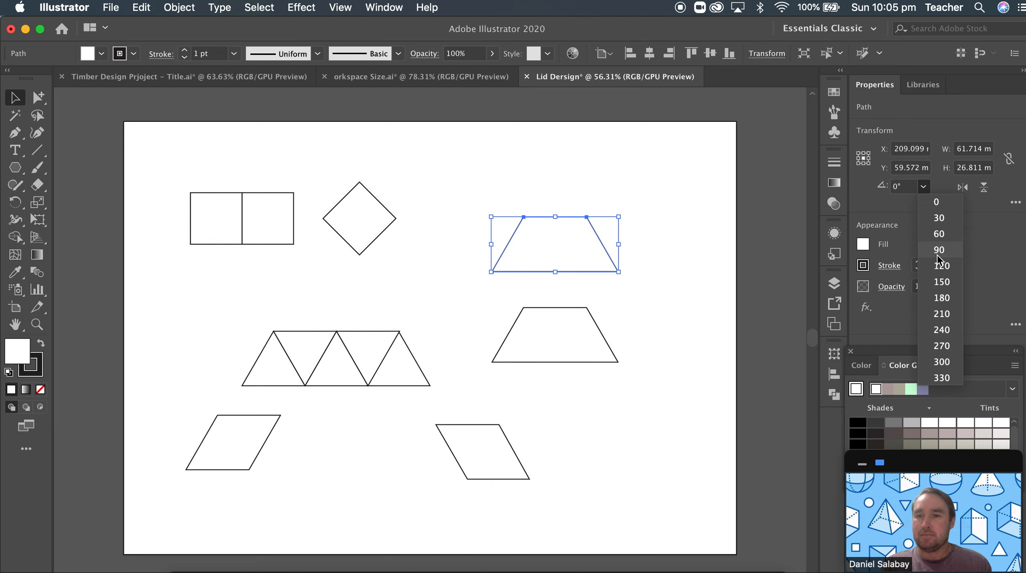
click(940, 297)
click(707, 293)
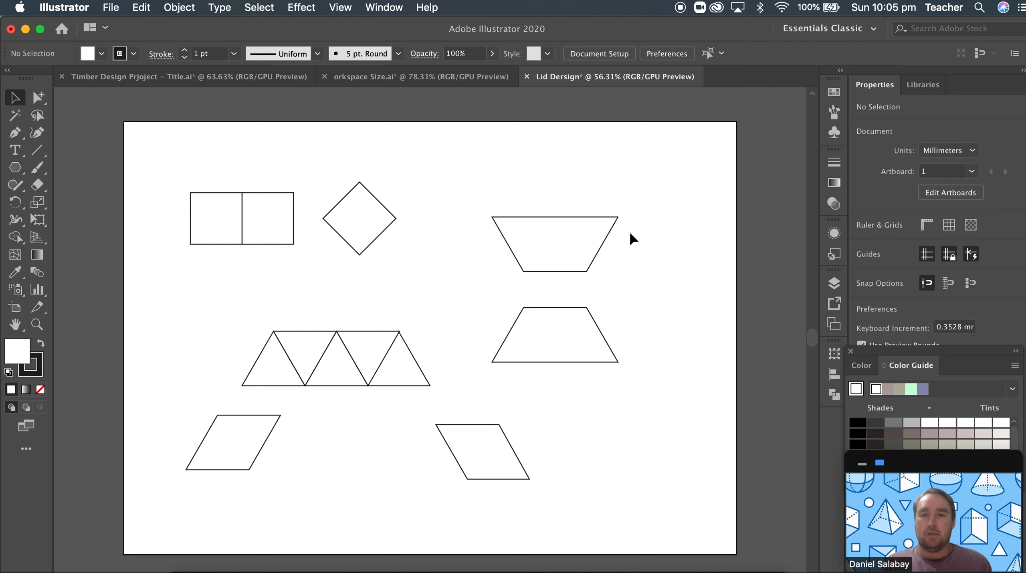
drag(613, 236, 611, 267)
click(649, 288)
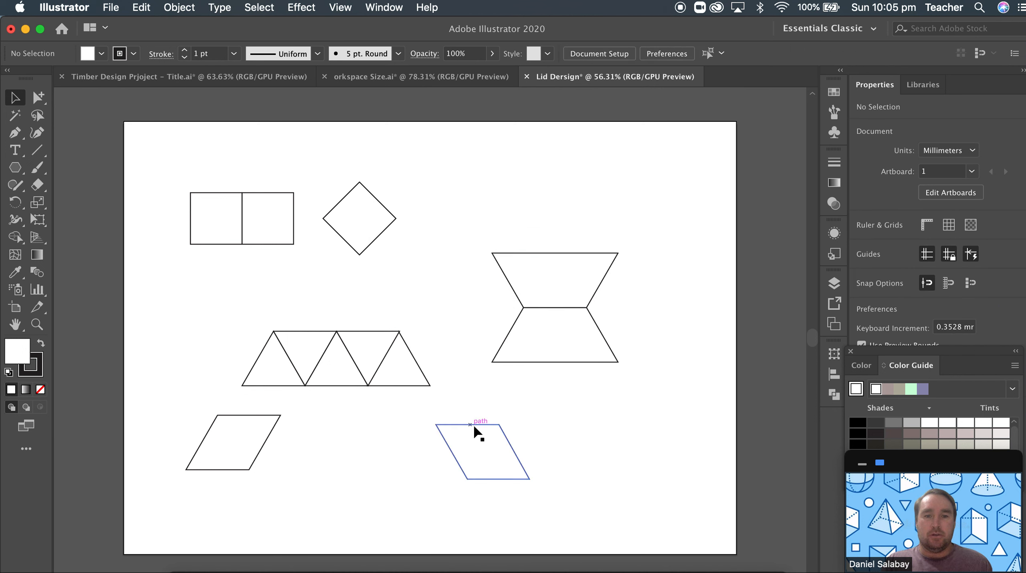
Fit the two rhombuses against the lower trapezoid's slanted sides, and move the row's last triangle into the gap above the left rhombus
drag(474, 428, 619, 316)
click(635, 272)
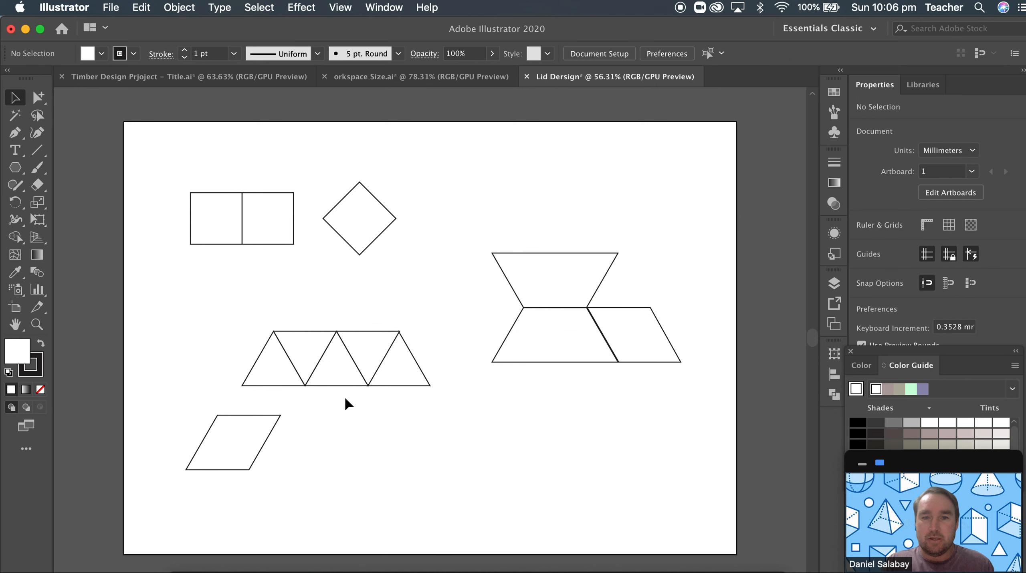
drag(273, 432, 513, 321)
click(466, 287)
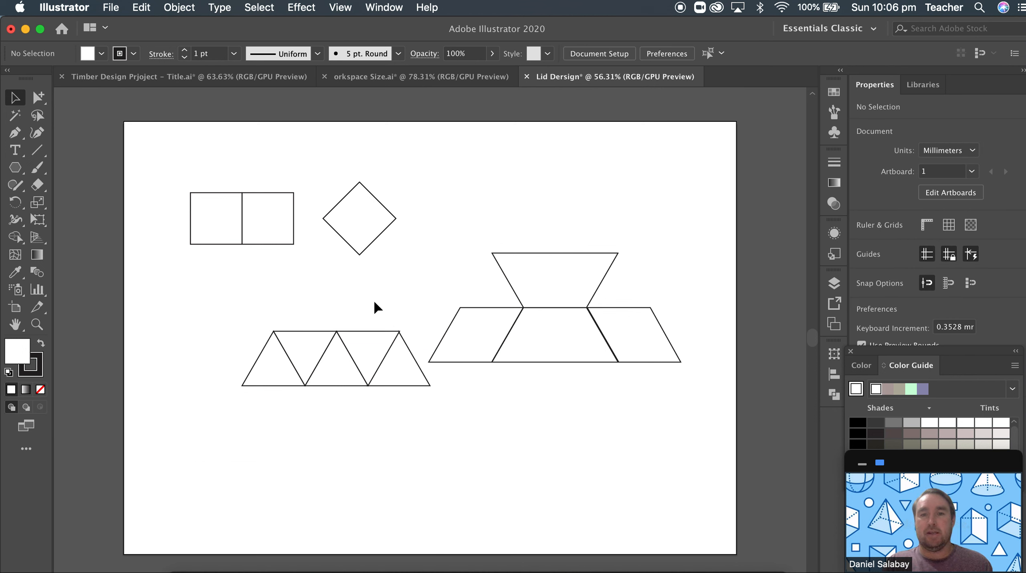
drag(414, 358, 508, 288)
click(388, 295)
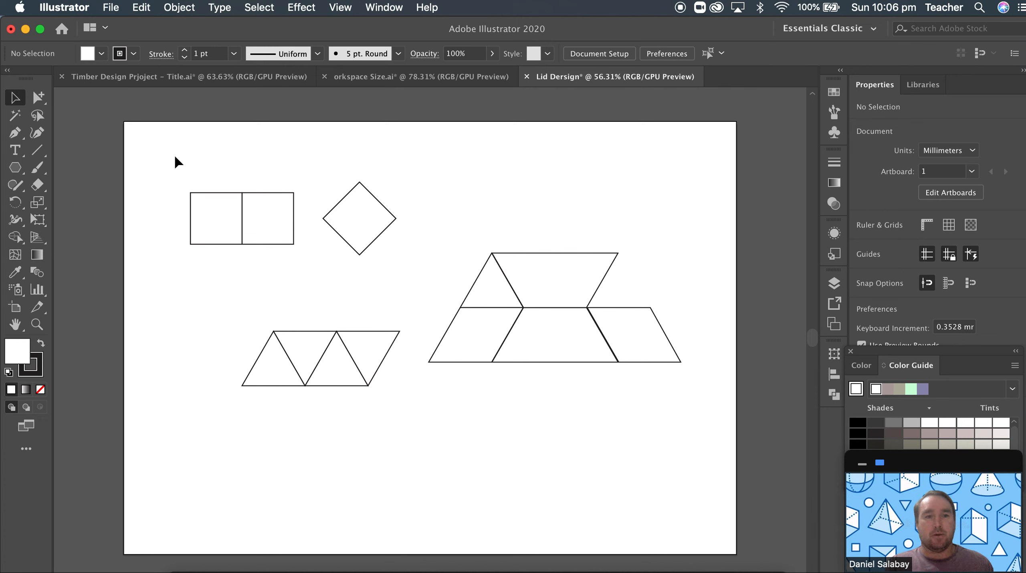
Delete all shapes from the artboard
drag(175, 158, 693, 416)
key(Delete)
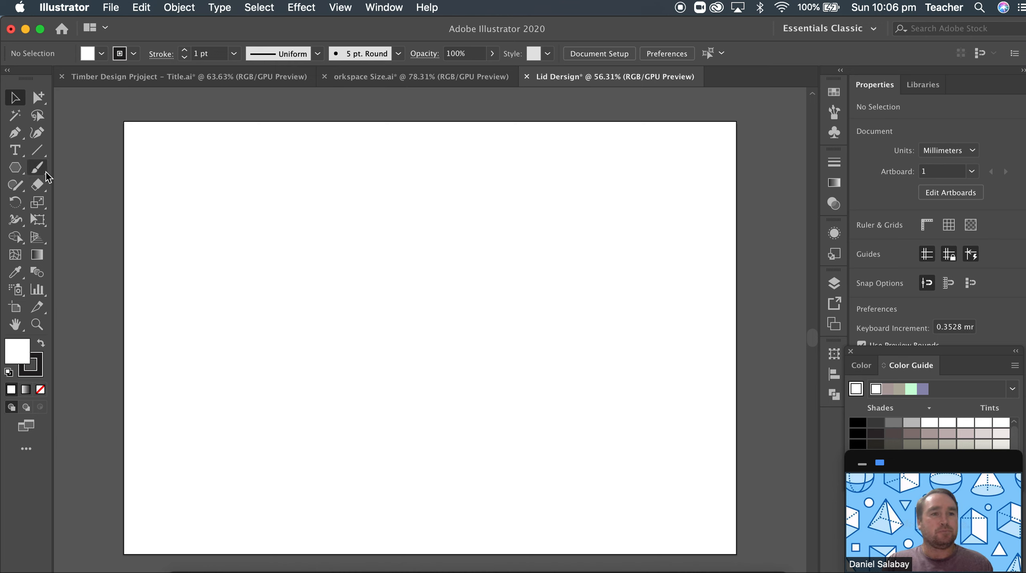
Draw three separate three-sided polygons with a radius of 17.6389 mm across the upper part of the empty artboard
click(19, 172)
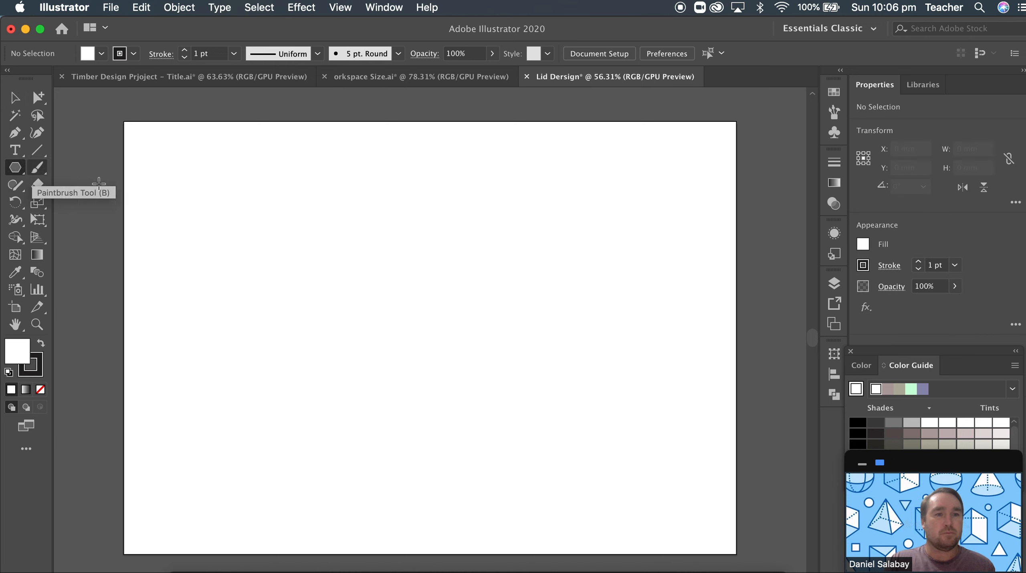
click(198, 222)
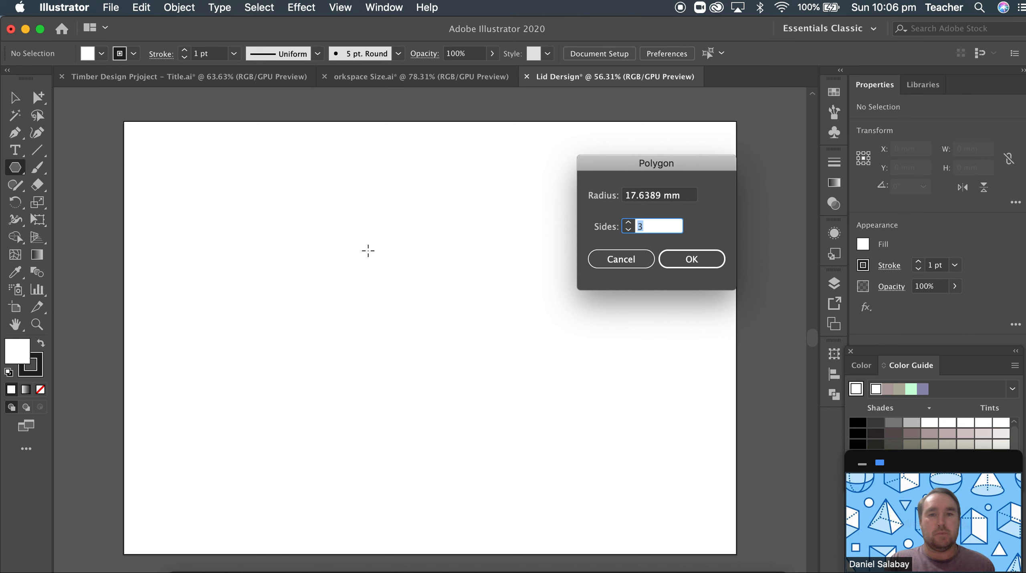
click(711, 261)
click(395, 264)
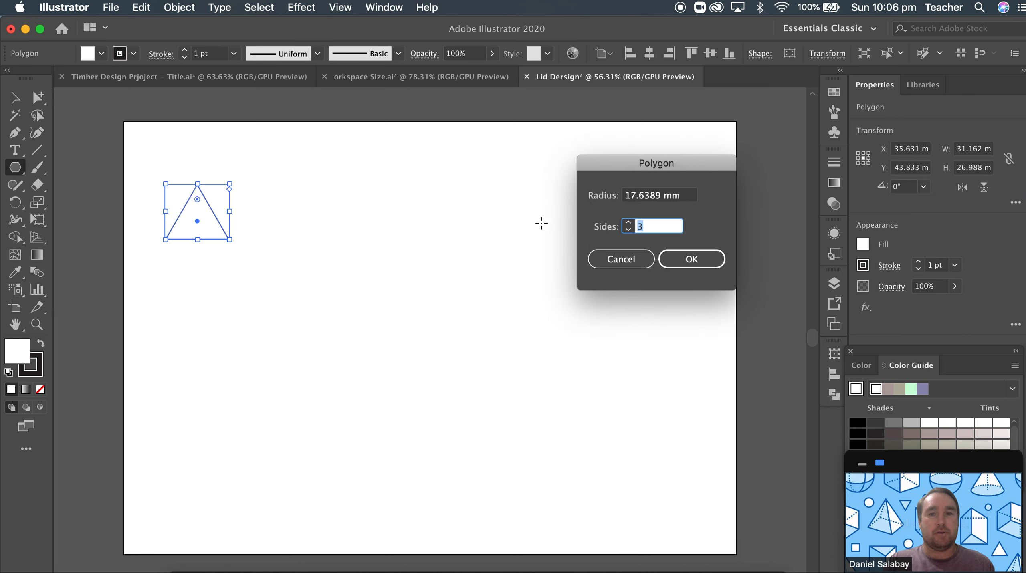
click(682, 257)
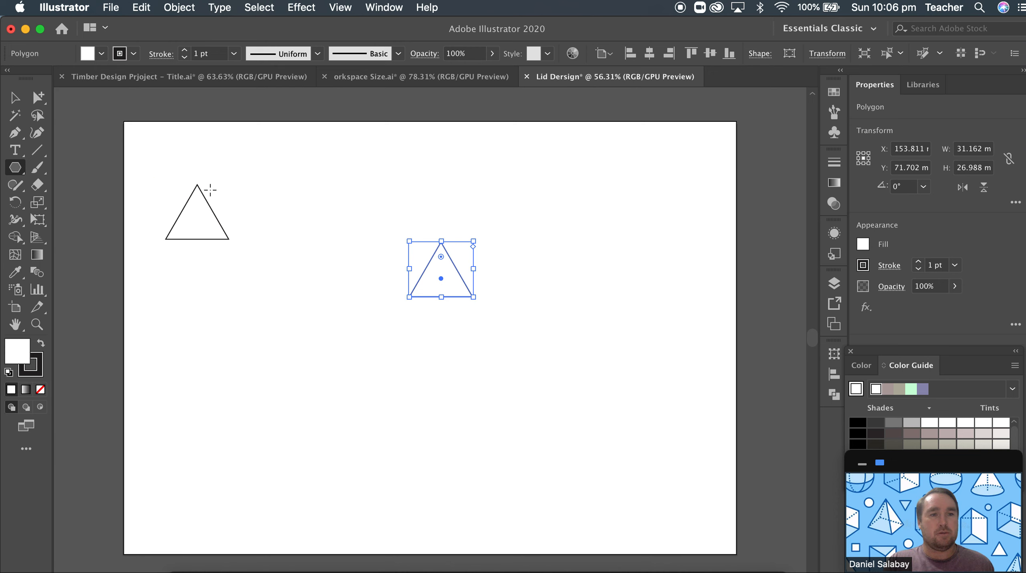
click(300, 253)
click(688, 259)
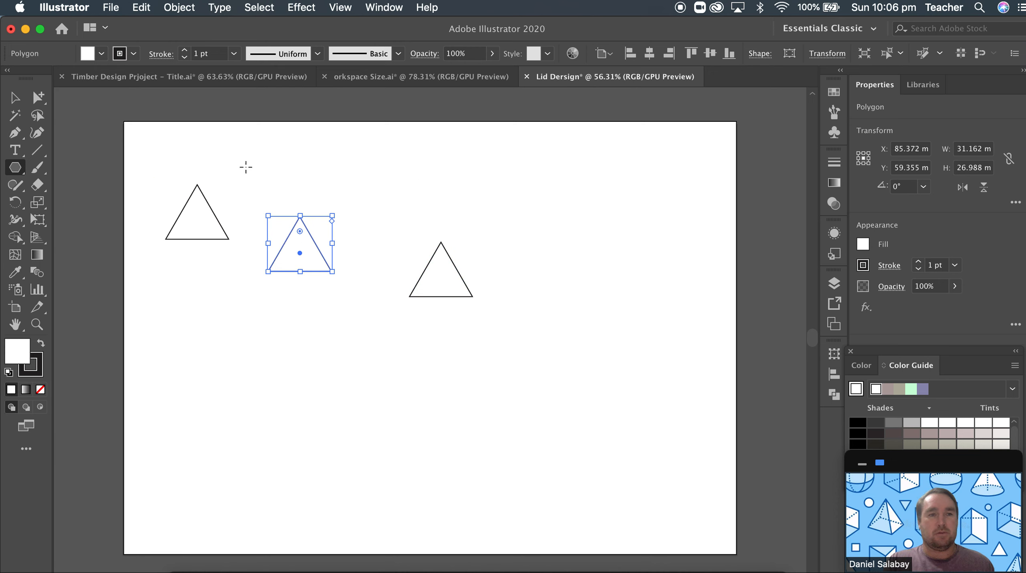
click(14, 97)
click(344, 243)
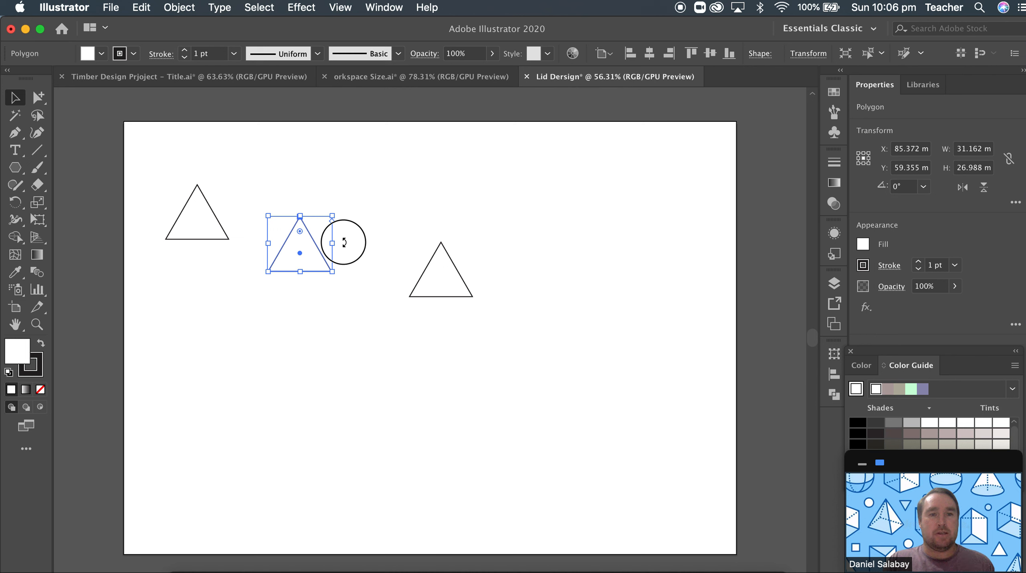
Arrange the three triangles so they touch at one shared point, two side by side above and one centred below
drag(321, 249, 278, 211)
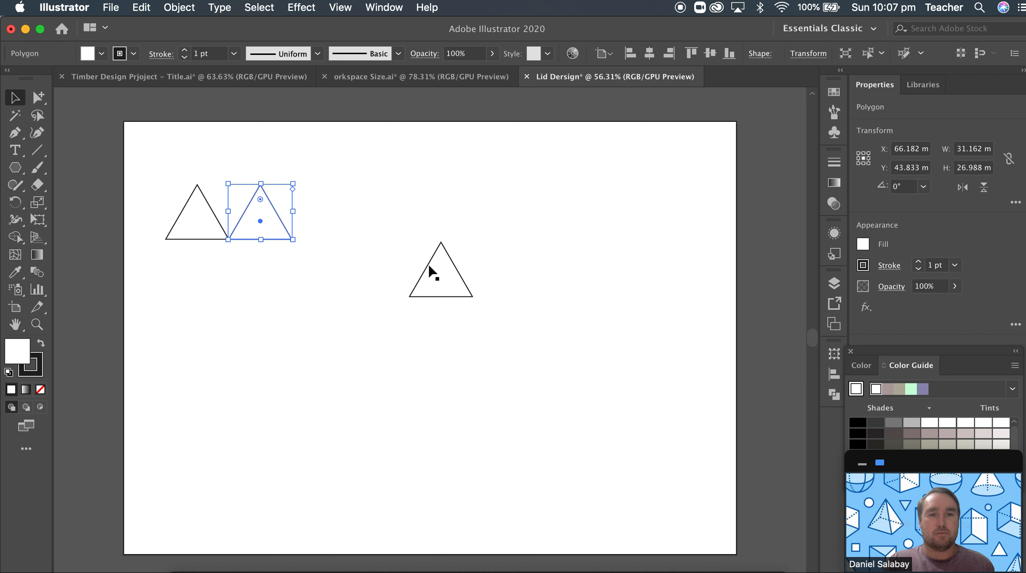
drag(428, 266, 242, 261)
click(310, 237)
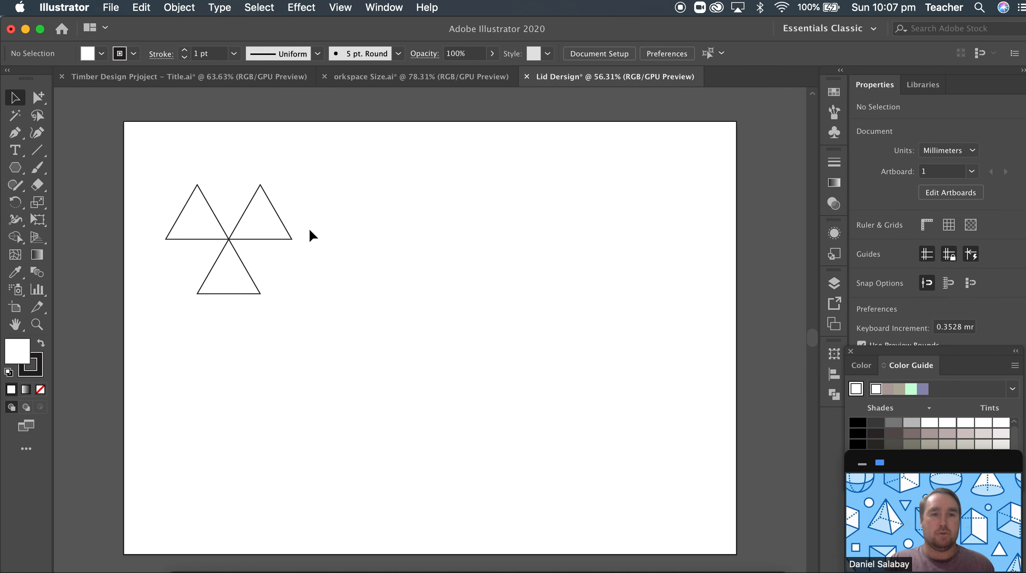
Duplicate the upper-right triangle, rotate the copy by 60°, and fit inverted copies into the gaps to complete a hexagon
click(283, 226)
drag(285, 230, 360, 288)
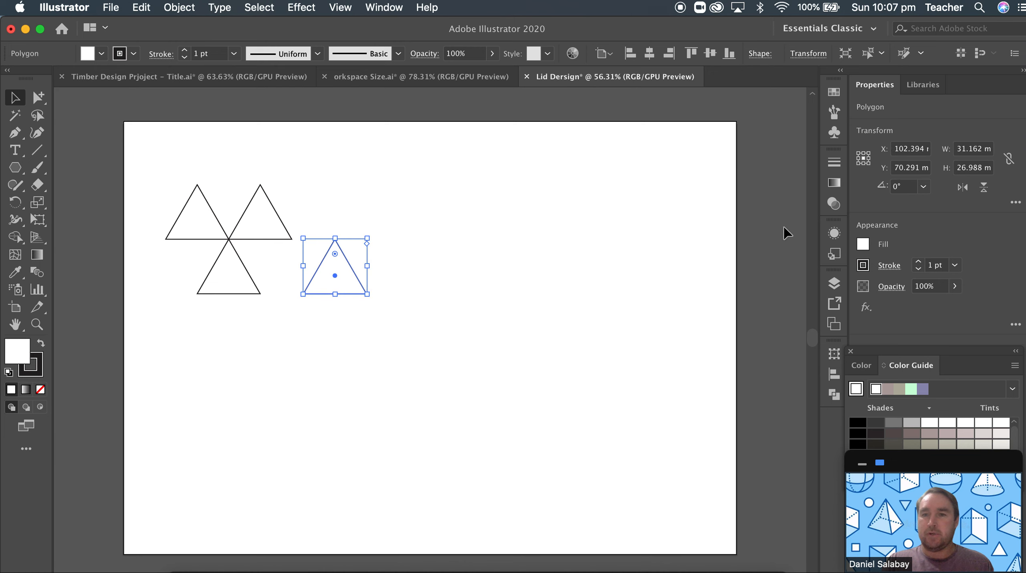
click(923, 187)
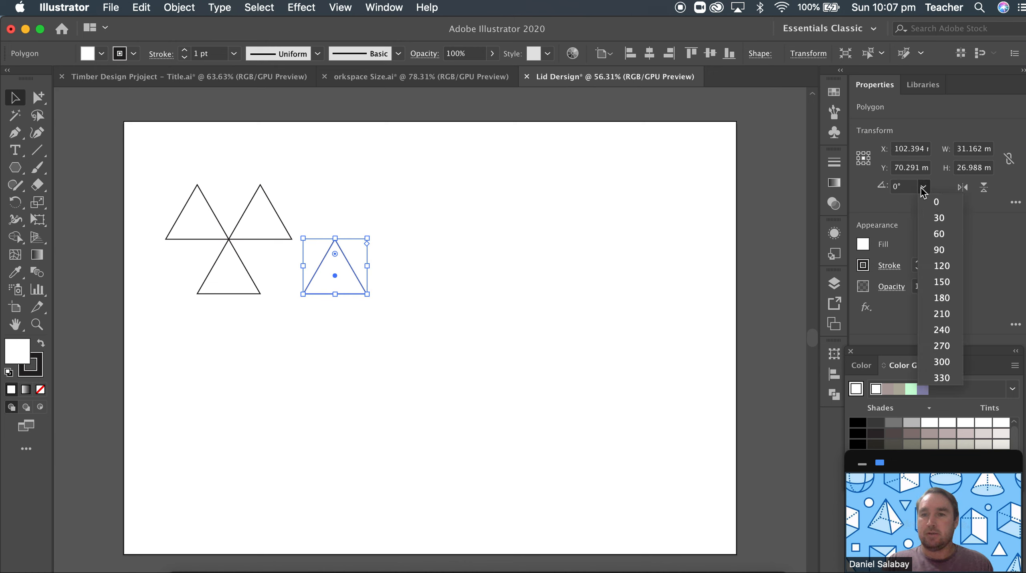
click(942, 237)
click(523, 252)
drag(351, 252, 244, 194)
Move all six triangles of the hexagon together to the upper middle of the artboard
click(152, 167)
drag(151, 167, 325, 311)
drag(238, 229, 434, 202)
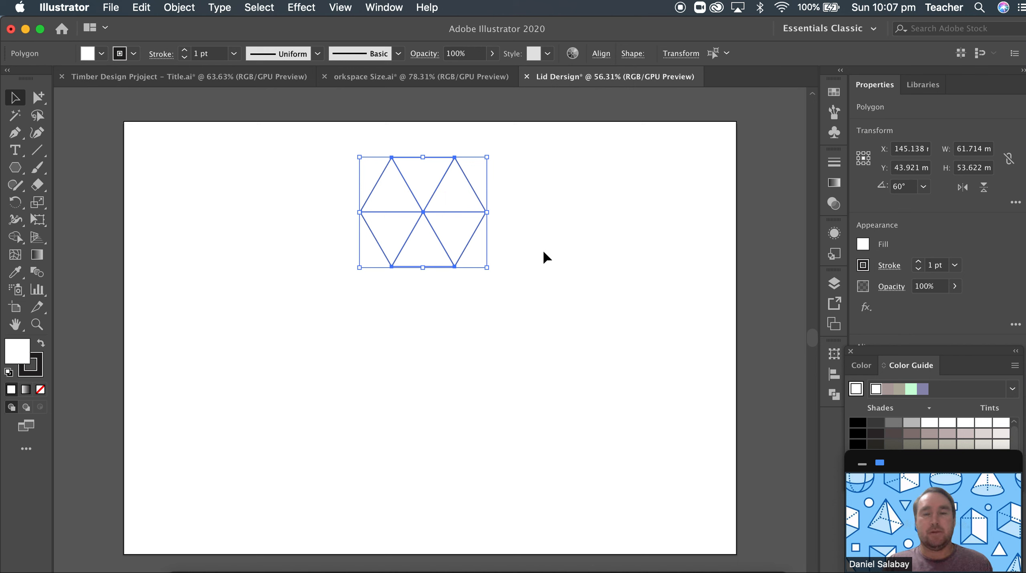
click(554, 259)
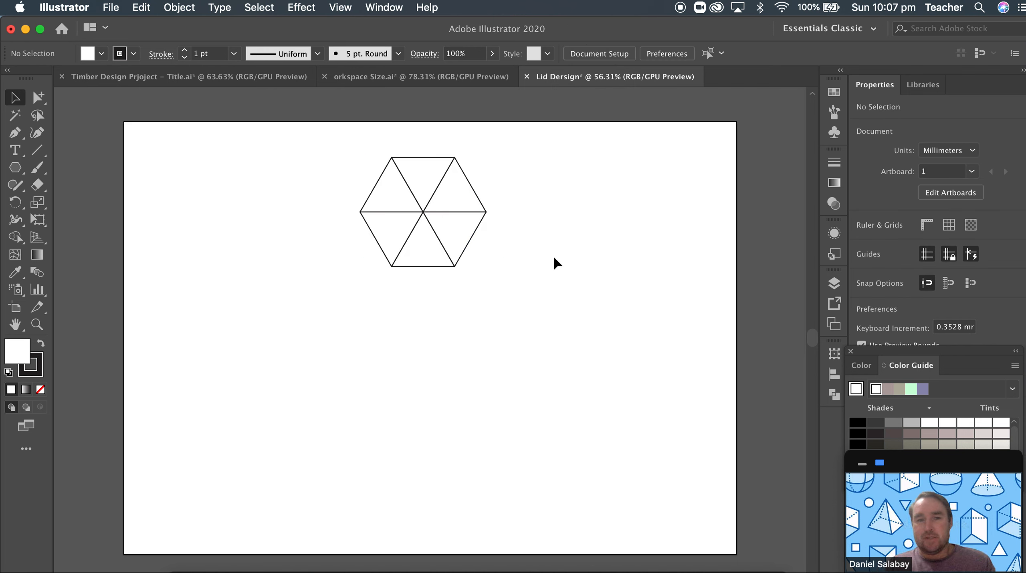
Draw two straight diagonal lines with the Pen tool between opposite corners of the artboard, crossing at its centre
click(16, 136)
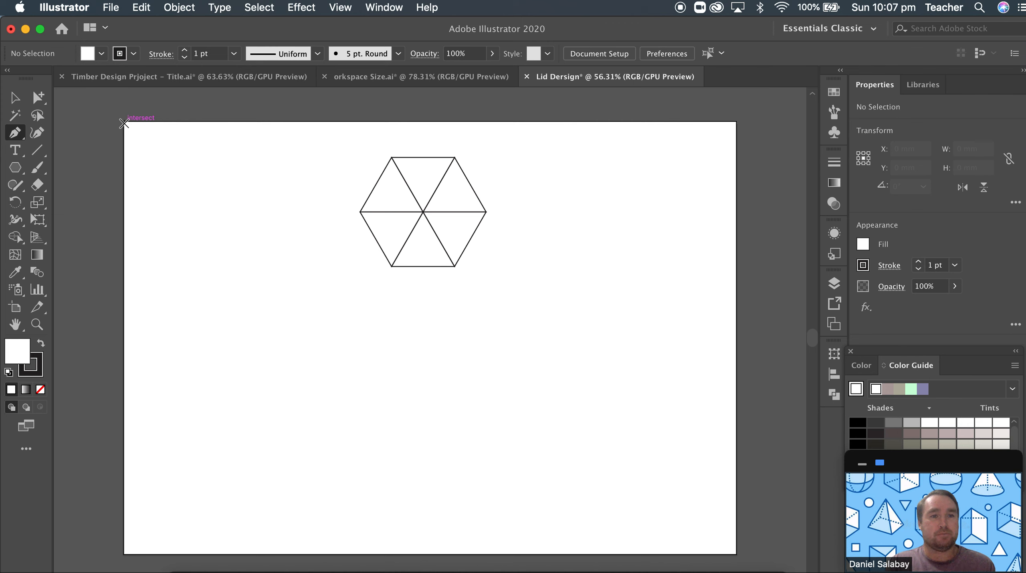
click(124, 122)
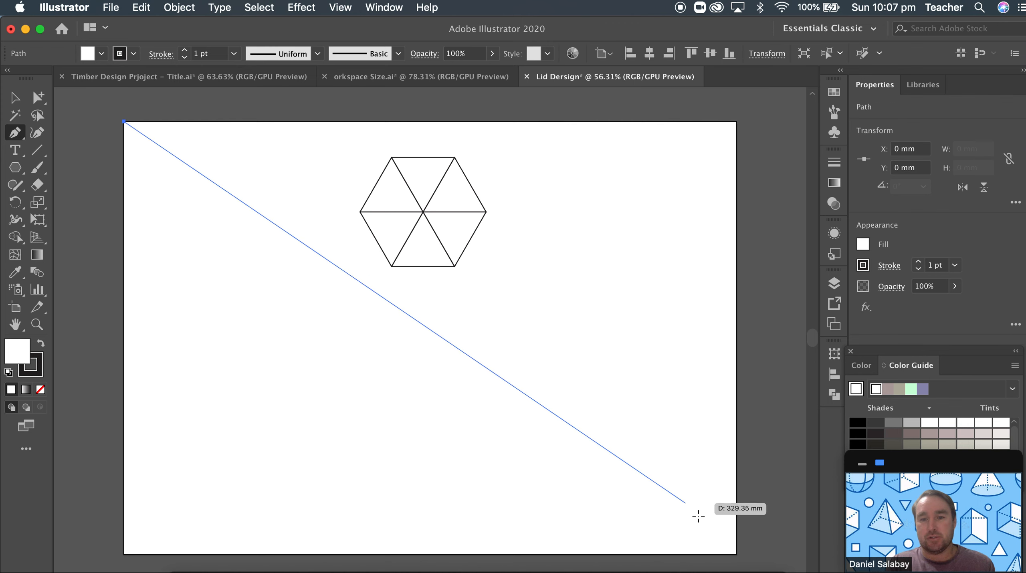
click(735, 554)
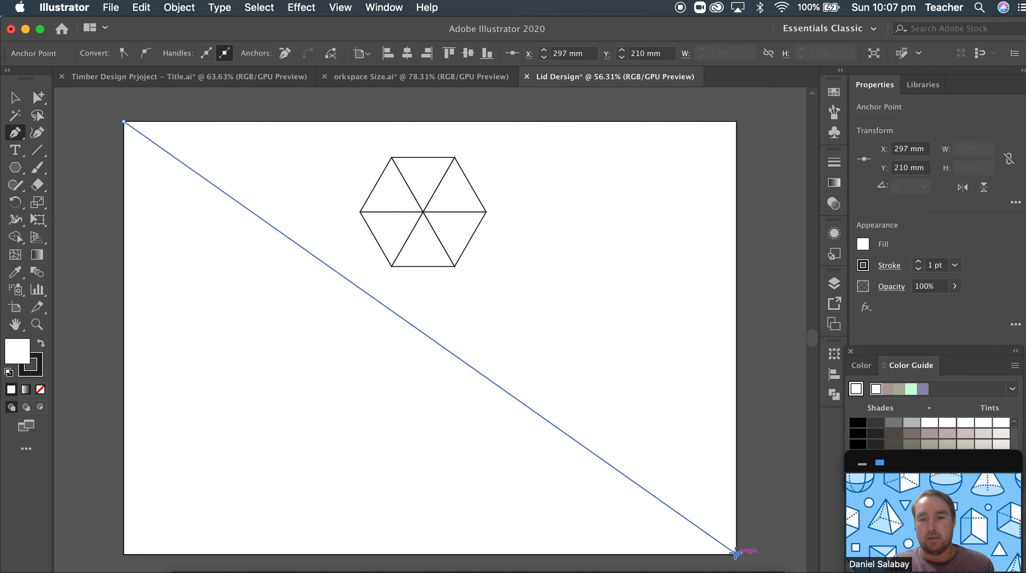
key(Escape)
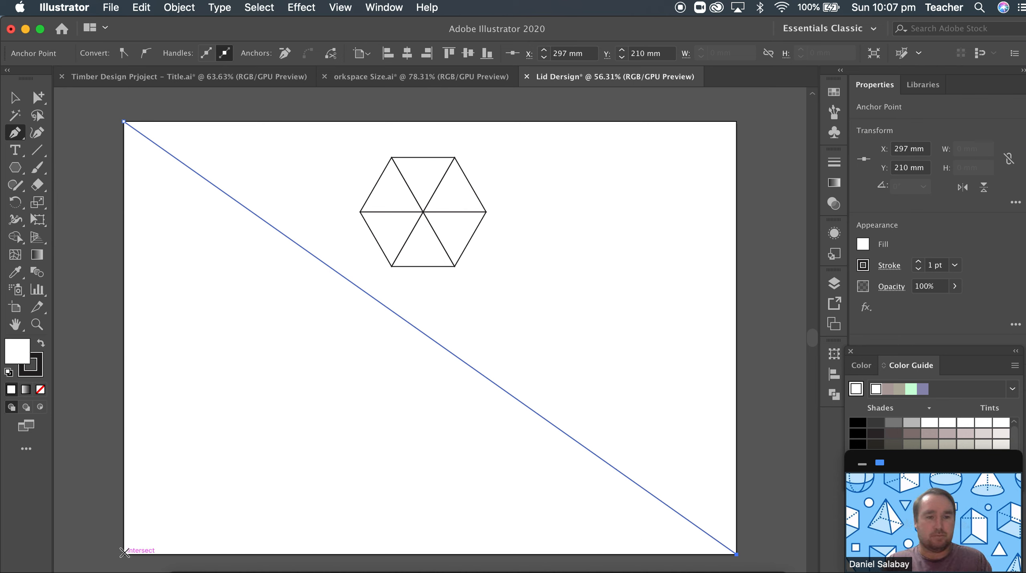
click(124, 553)
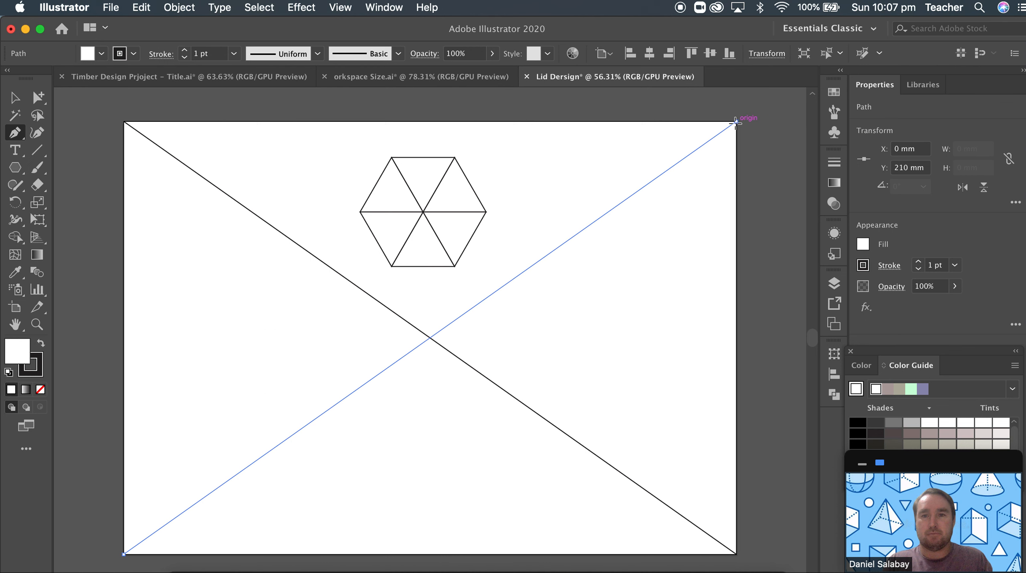
click(735, 122)
click(16, 97)
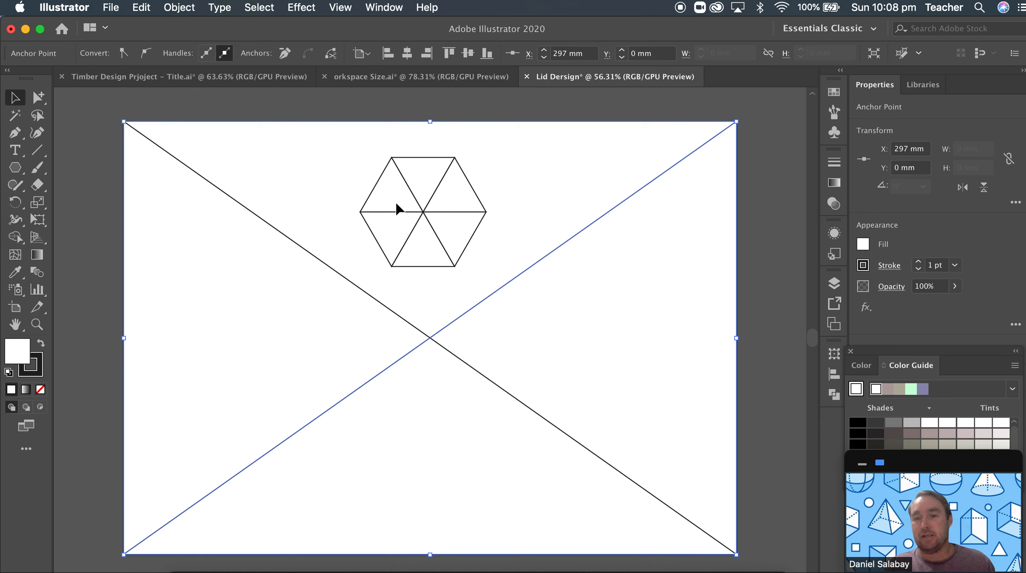
Base the colour guide on the tan swatch and fill the hexagon's upper-left and top triangles with its dark brown shade
click(834, 92)
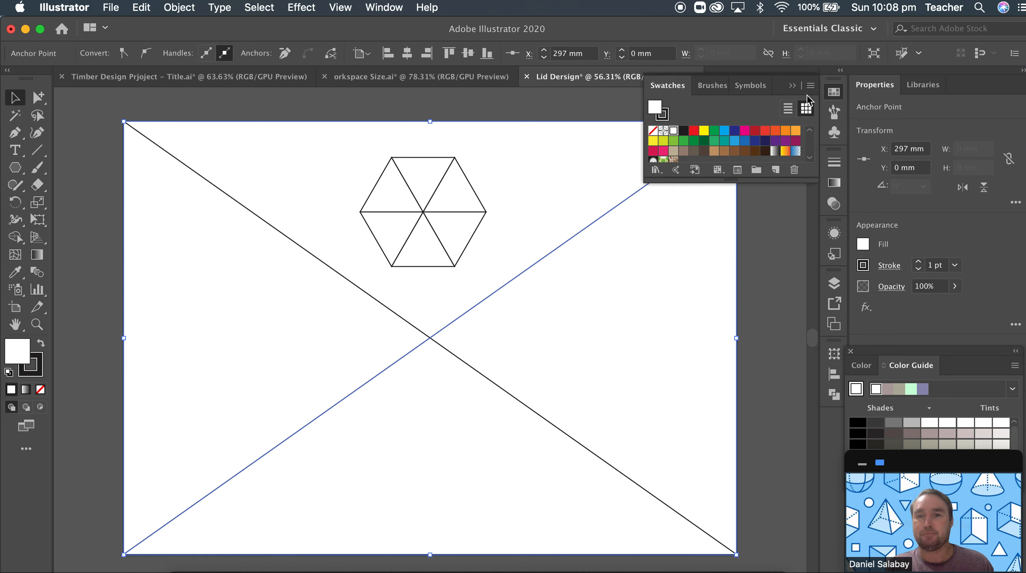
click(674, 152)
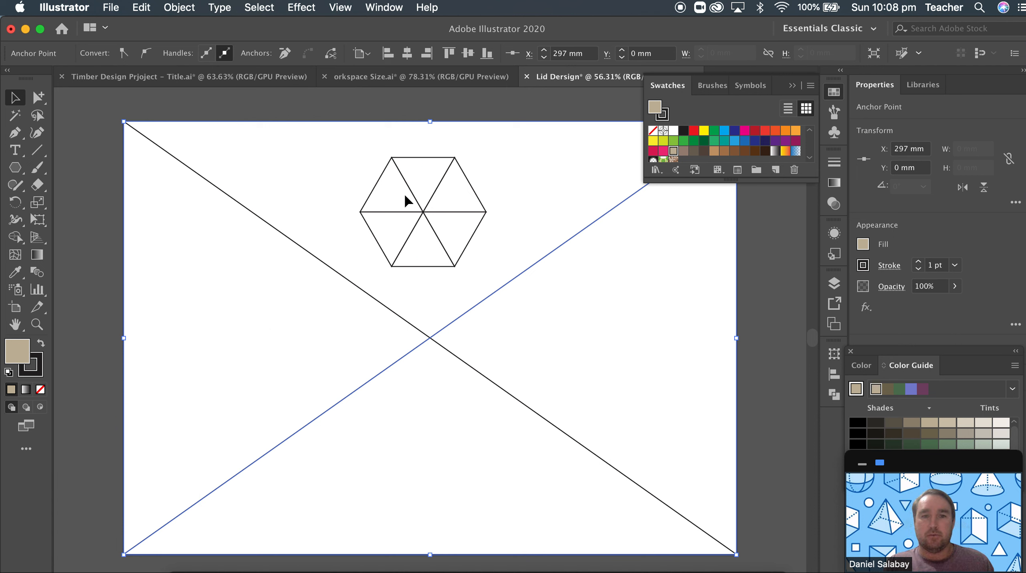
click(383, 188)
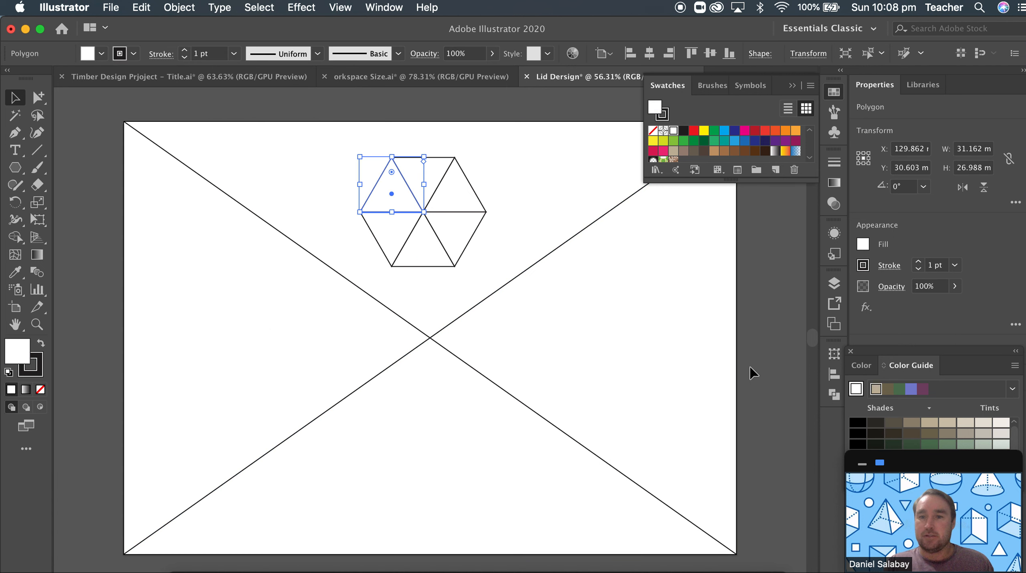
click(893, 423)
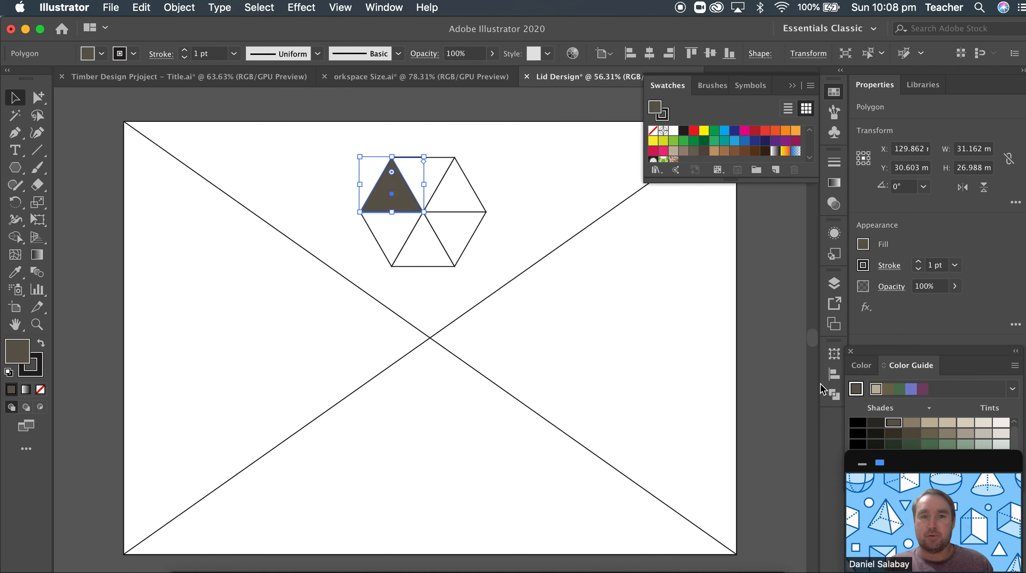
click(440, 166)
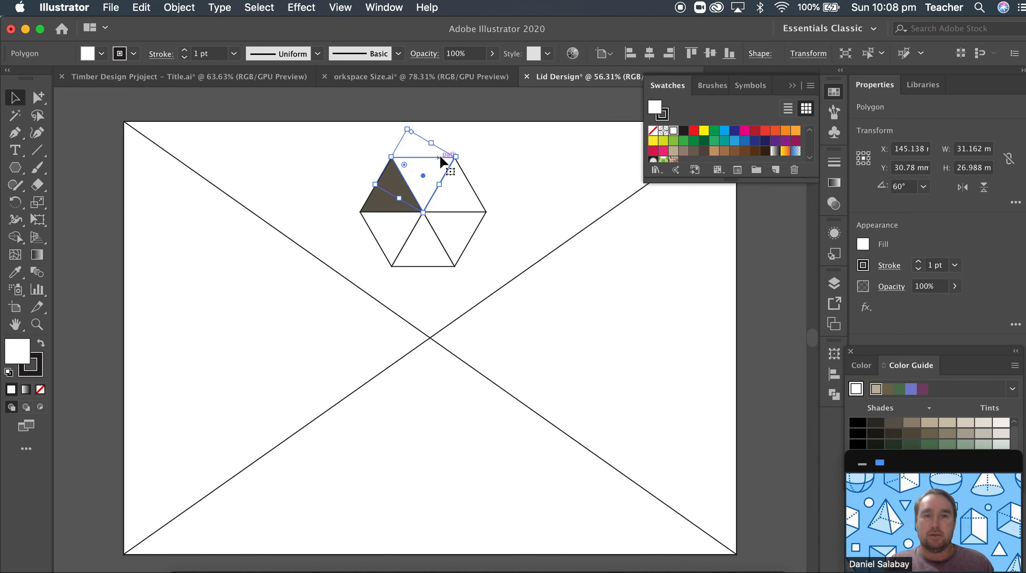
click(893, 423)
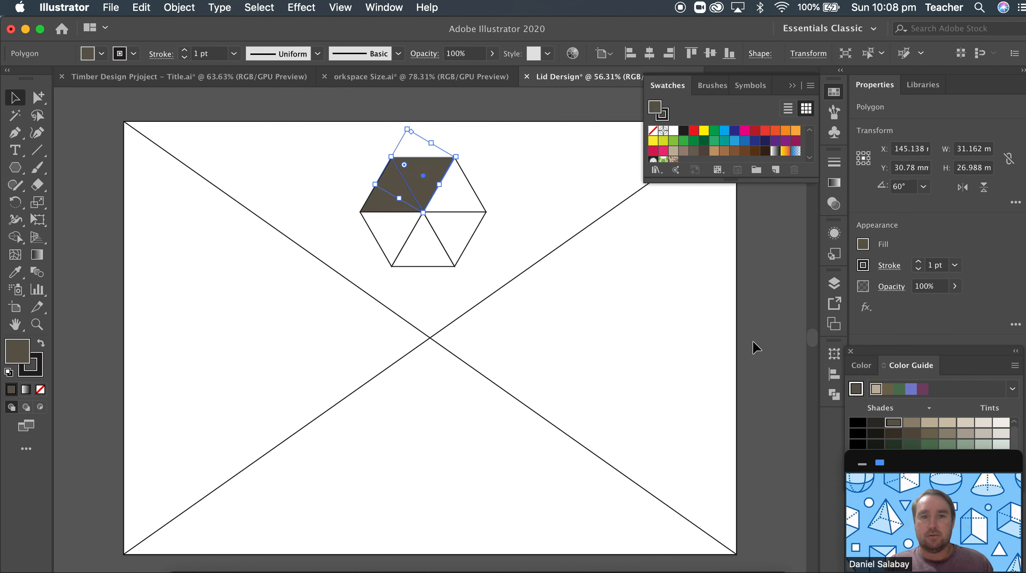
Fill the hexagon's upper-right and lower-right triangles with tan
click(477, 193)
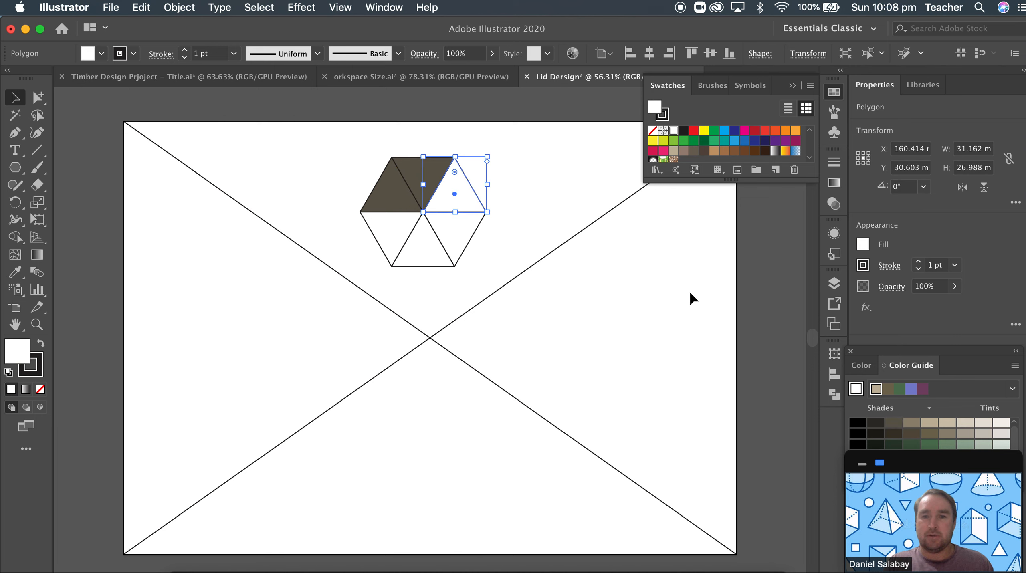
click(930, 423)
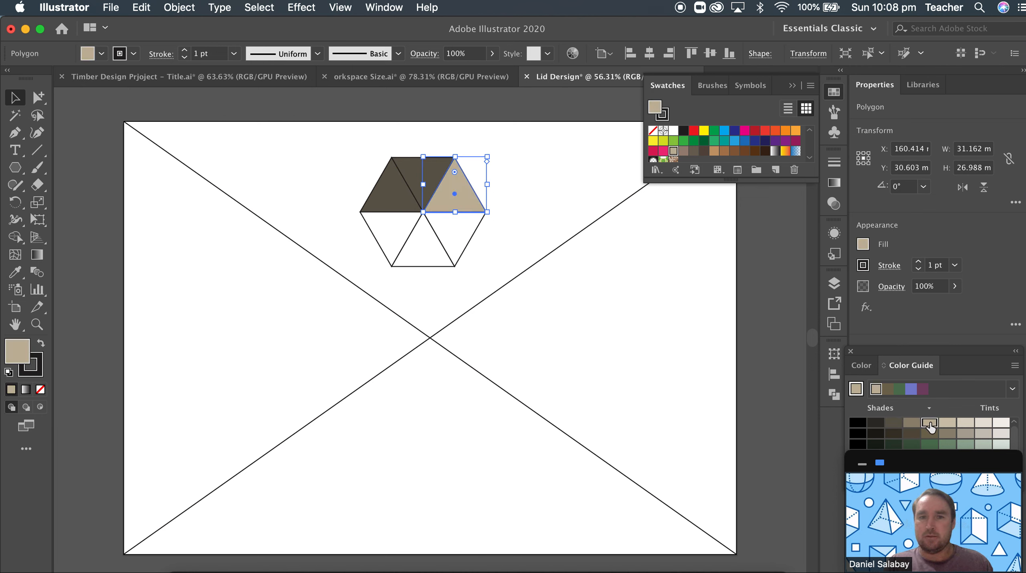
click(472, 237)
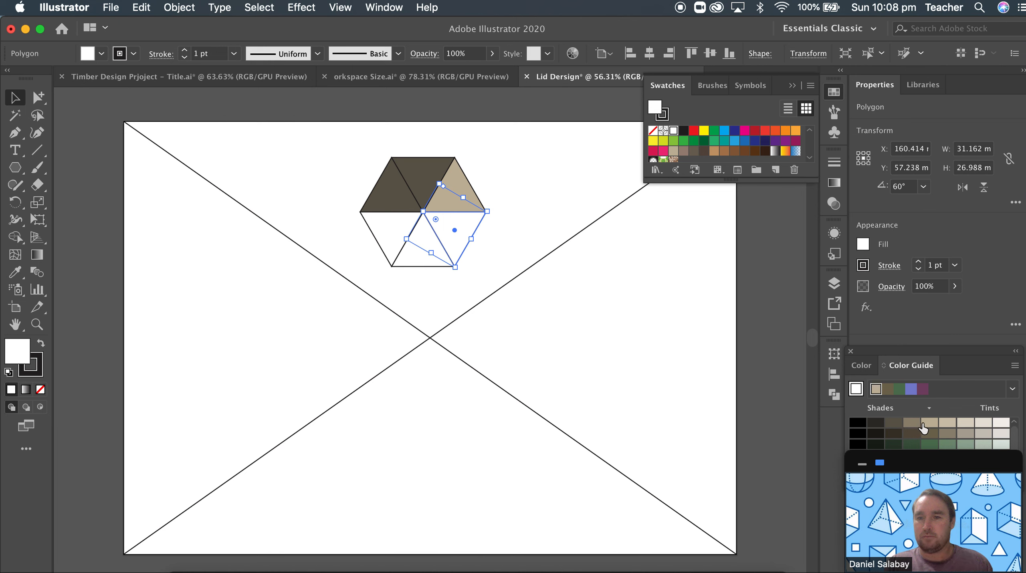
click(929, 424)
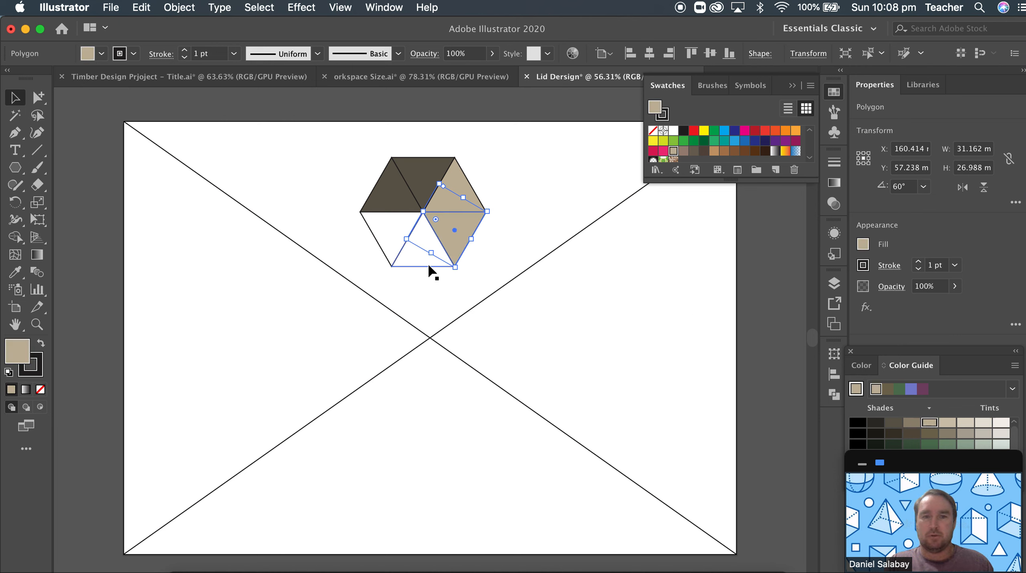
Fill the hexagon's bottom and lower-left triangles with a pale beige tint
click(429, 265)
click(984, 425)
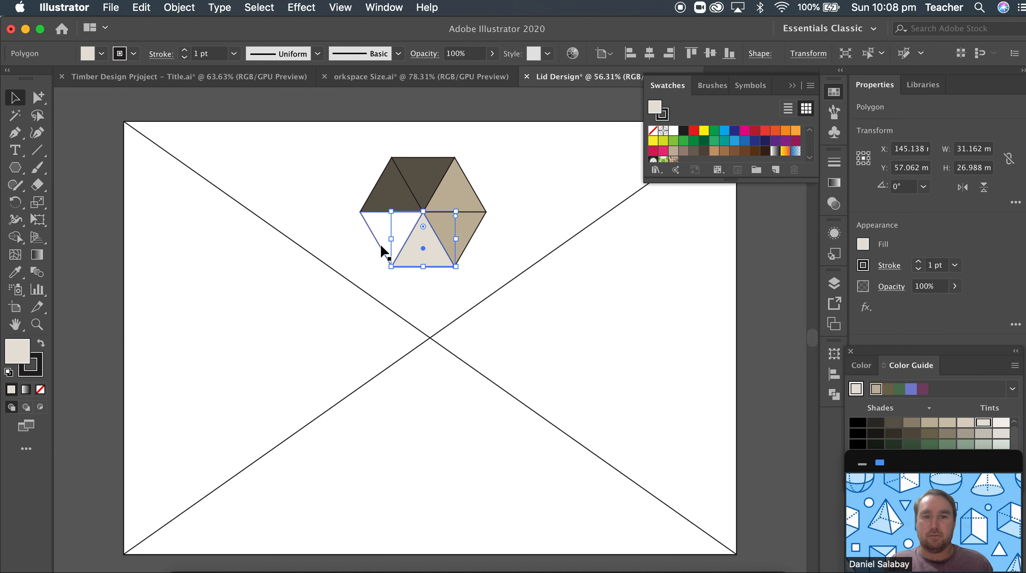
click(381, 248)
click(983, 424)
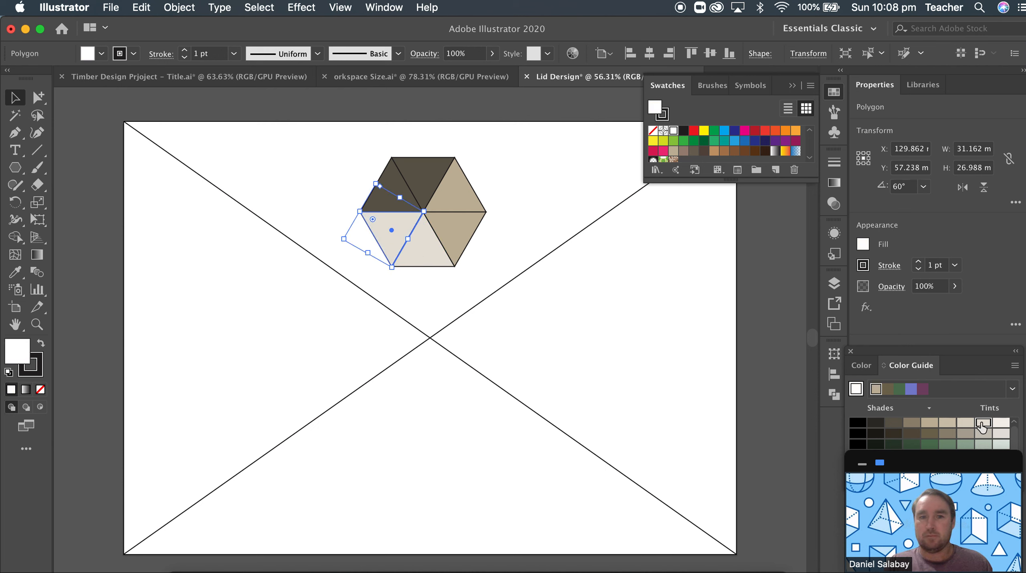
click(630, 336)
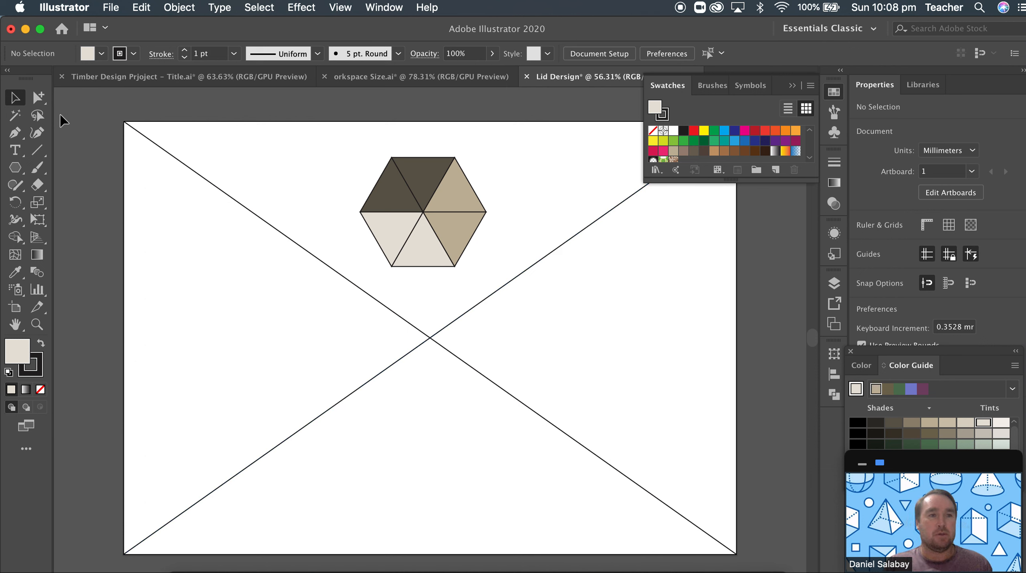
Move the coloured hexagon so its centre sits on the crossing point of the two diagonals
drag(326, 148, 506, 282)
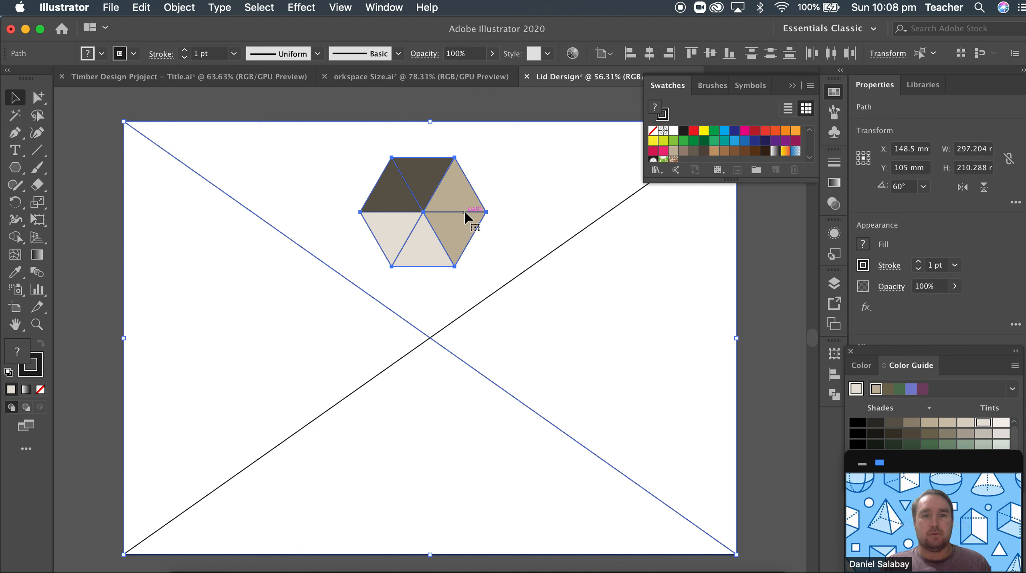
click(355, 177)
drag(423, 229, 477, 263)
drag(457, 219, 463, 340)
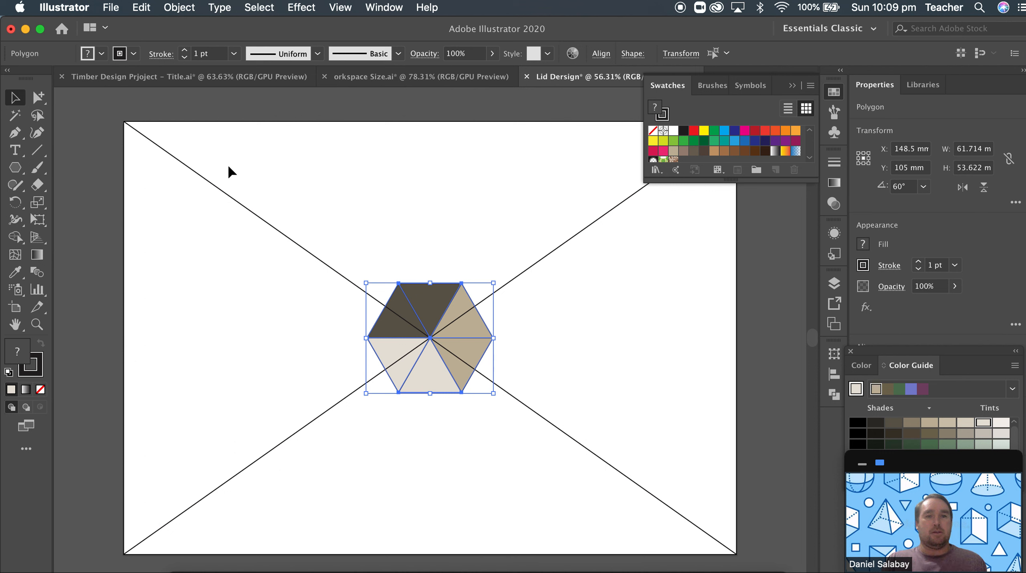
click(282, 189)
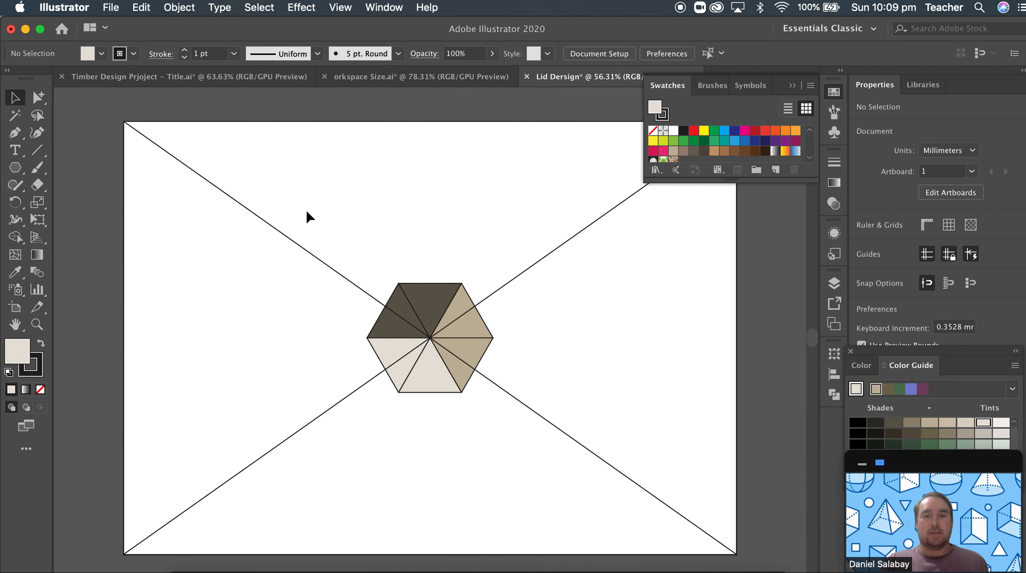
Delete both diagonal guide lines, keeping only the coloured hexagon
click(278, 230)
key(Delete)
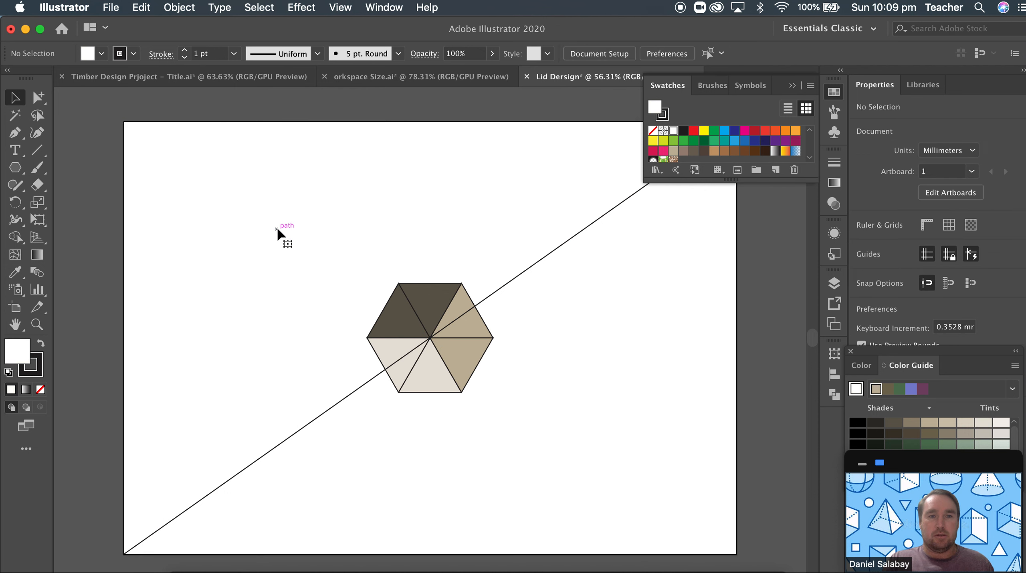
click(548, 254)
key(Delete)
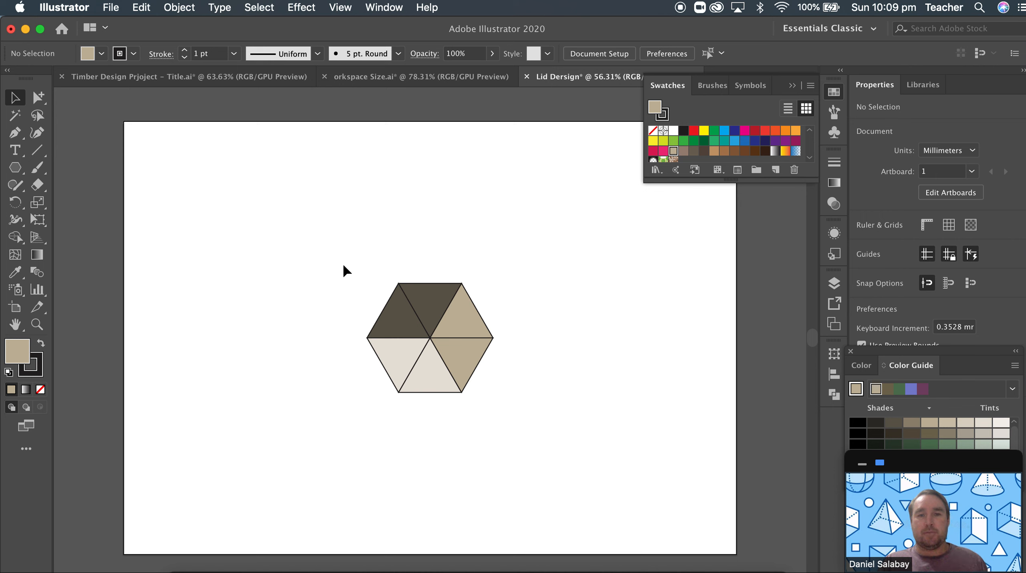
Duplicate the hexagon three times and fit the copies edge to edge at its lower right, upper right and far right
drag(348, 266, 516, 413)
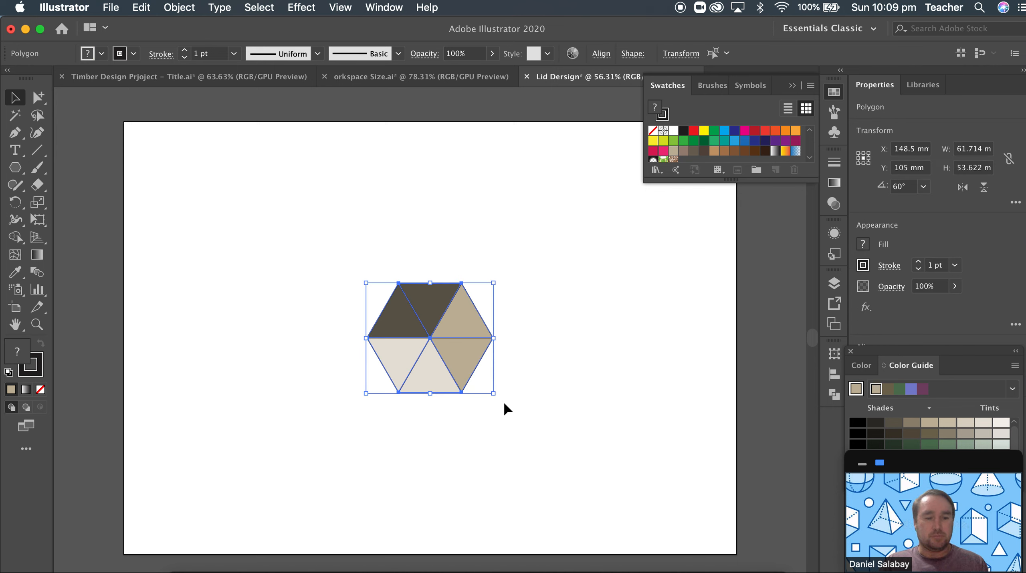
drag(490, 327, 582, 389)
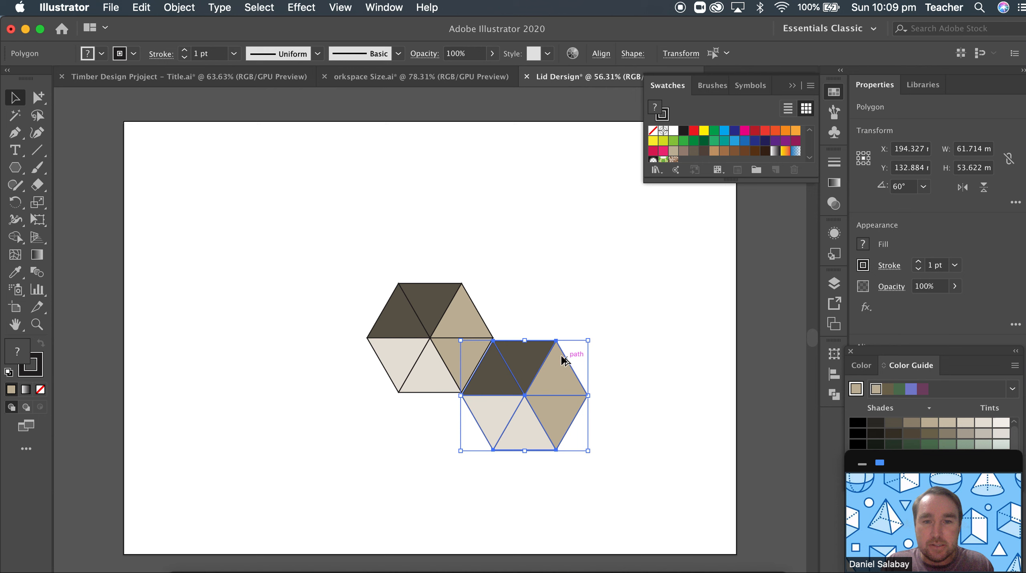
drag(545, 362, 645, 304)
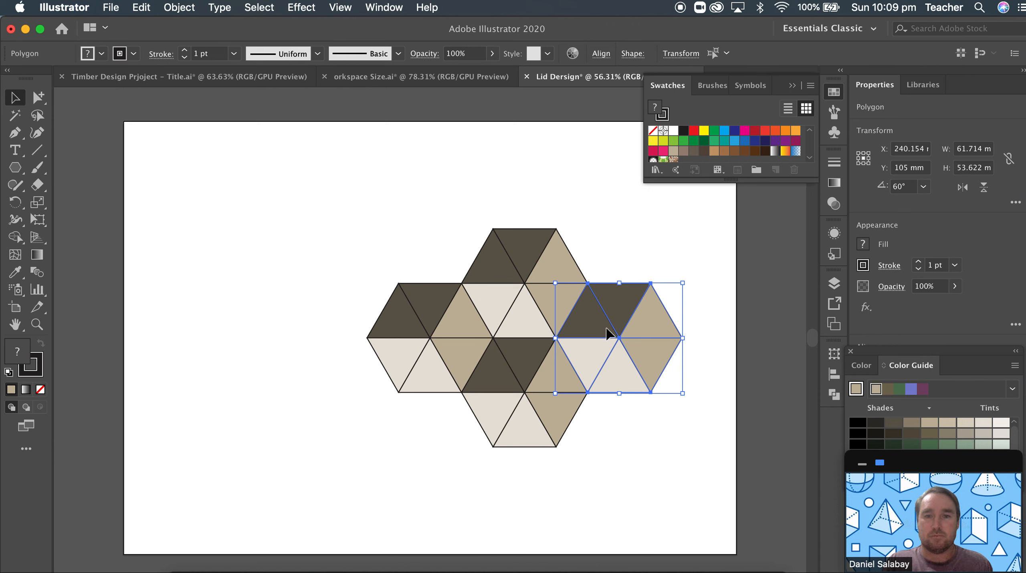
click(603, 375)
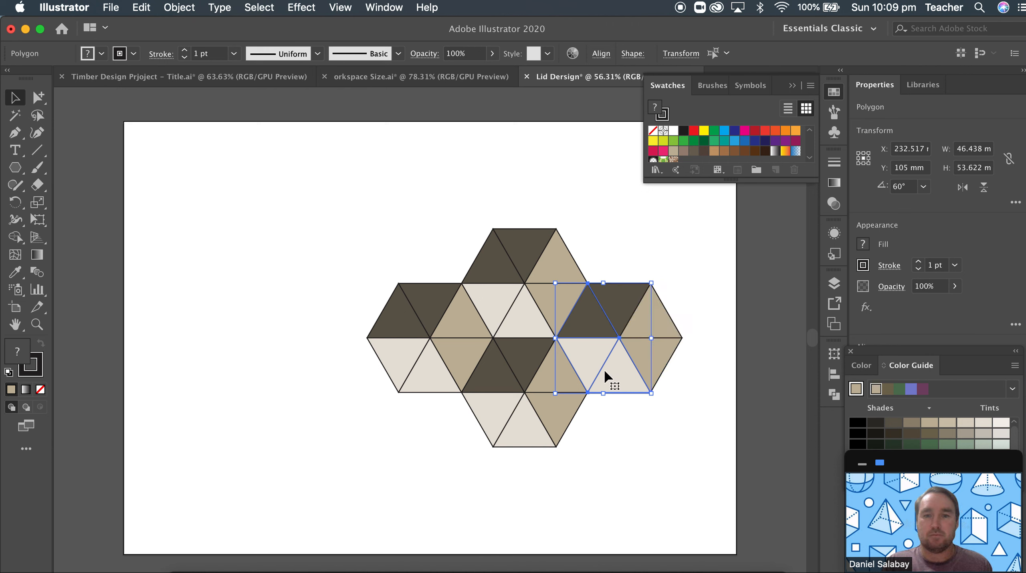
click(685, 388)
Duplicate the coloured hexagon edge to edge across the artboard's upper-left area and down past its left edge
drag(360, 283, 452, 387)
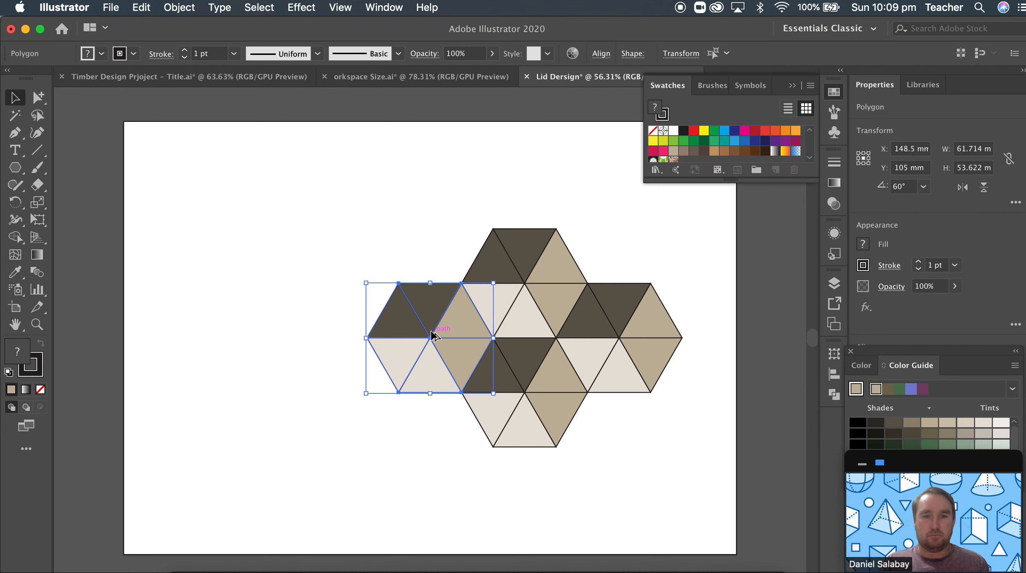
drag(445, 321, 259, 159)
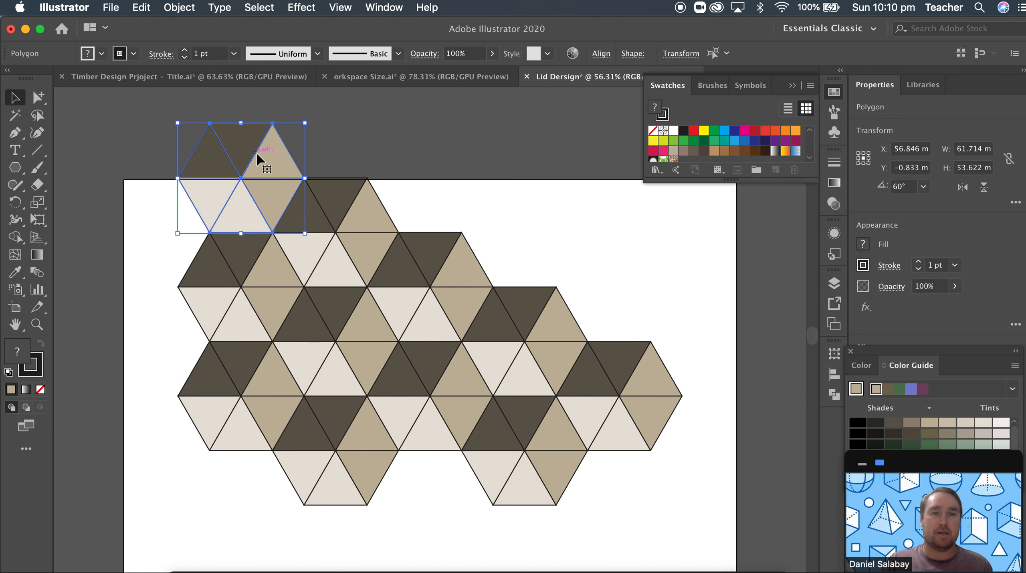
drag(259, 159, 163, 317)
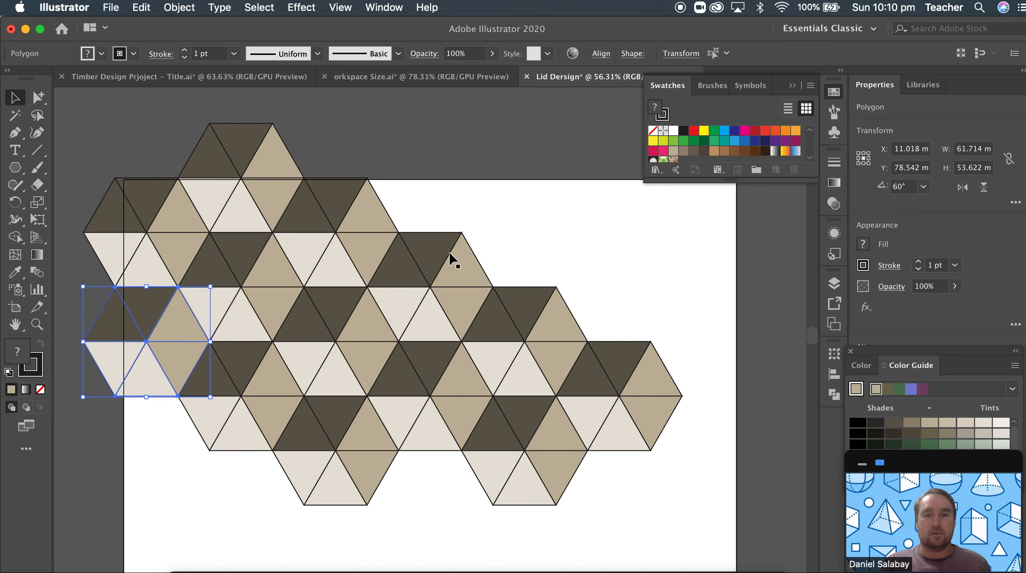
drag(170, 344, 165, 450)
scroll(238, 382, down, 5)
scroll(238, 375, up, 5)
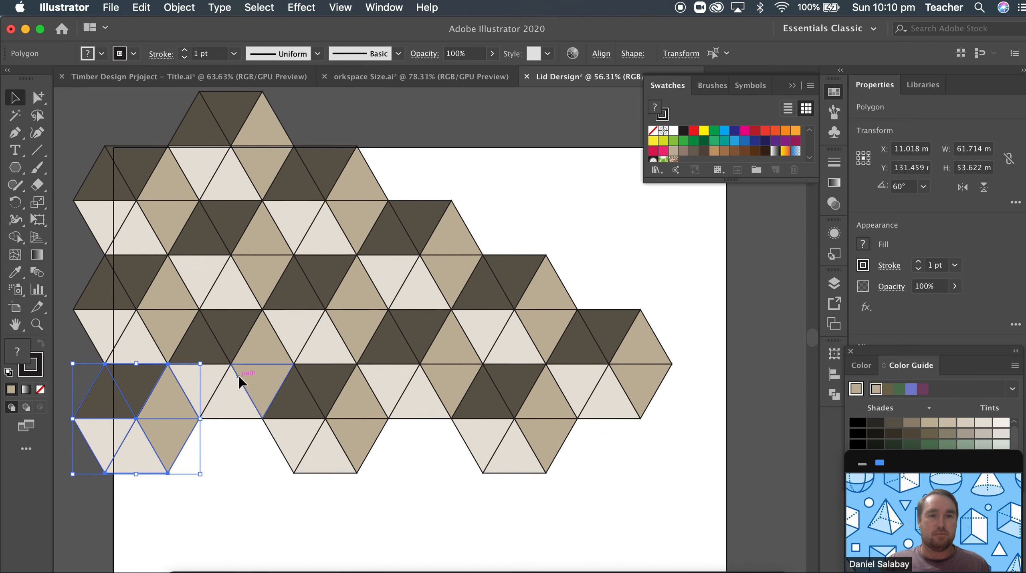
Add hexagon copies edge to edge to cover the artboard's lower-left corner
drag(159, 406, 251, 458)
scroll(250, 455, down, 5)
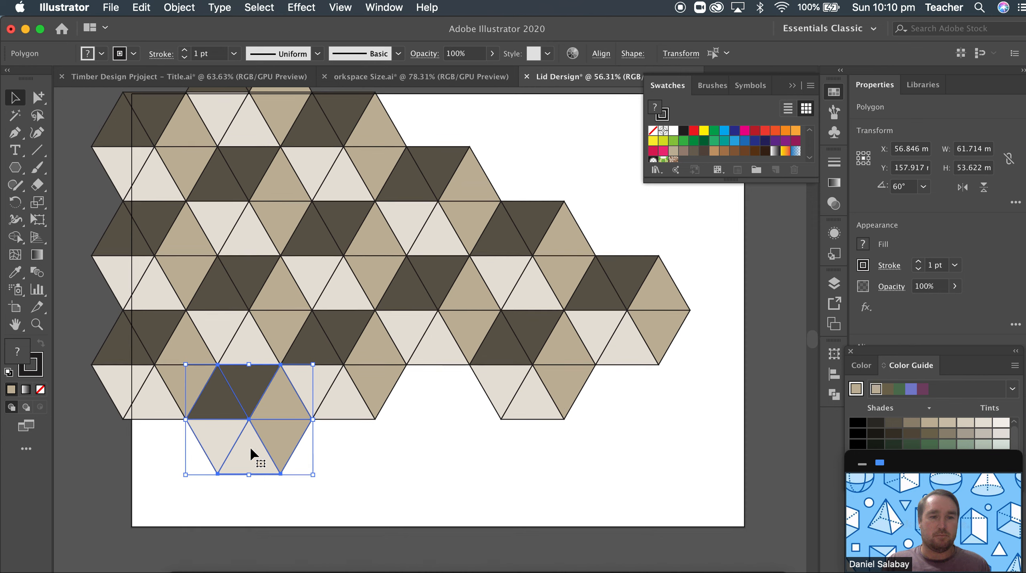
drag(254, 409, 316, 485)
click(264, 477)
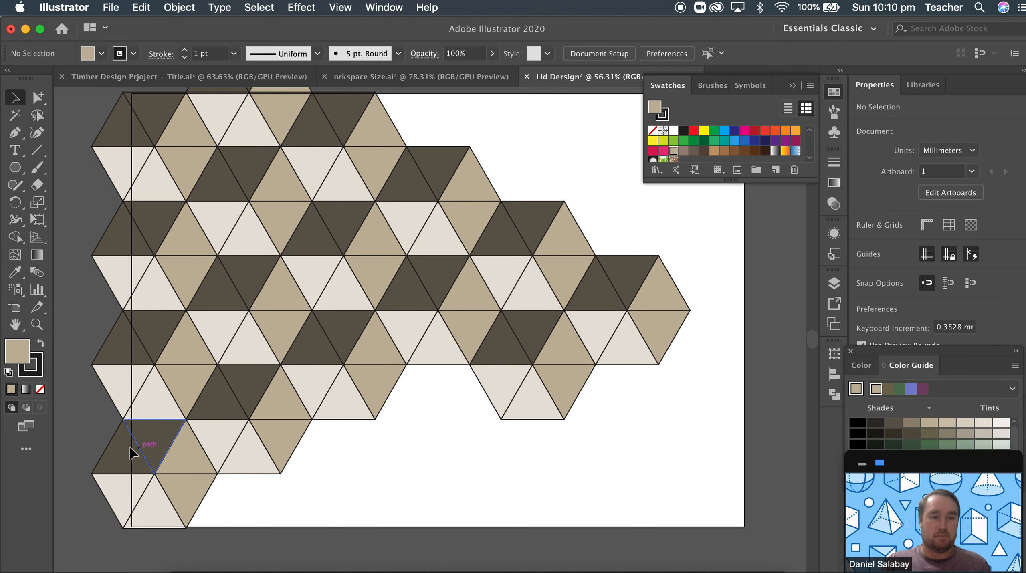
click(165, 474)
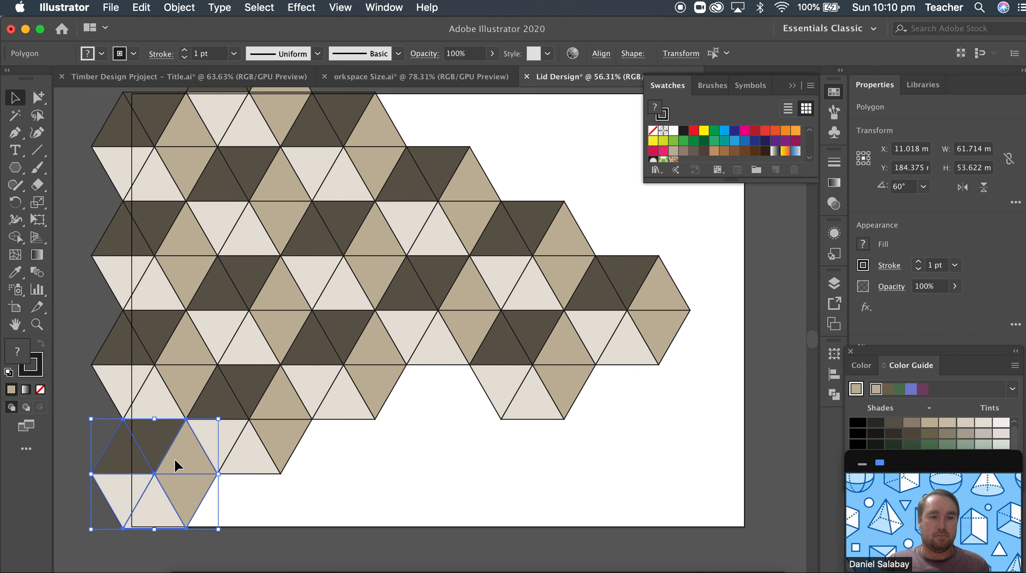
Continue the hexagon tiling along the artboard's bottom and up its right edge with further edge-to-edge copies
drag(169, 459, 732, 355)
scroll(732, 355, up, 5)
scroll(732, 355, right, 2)
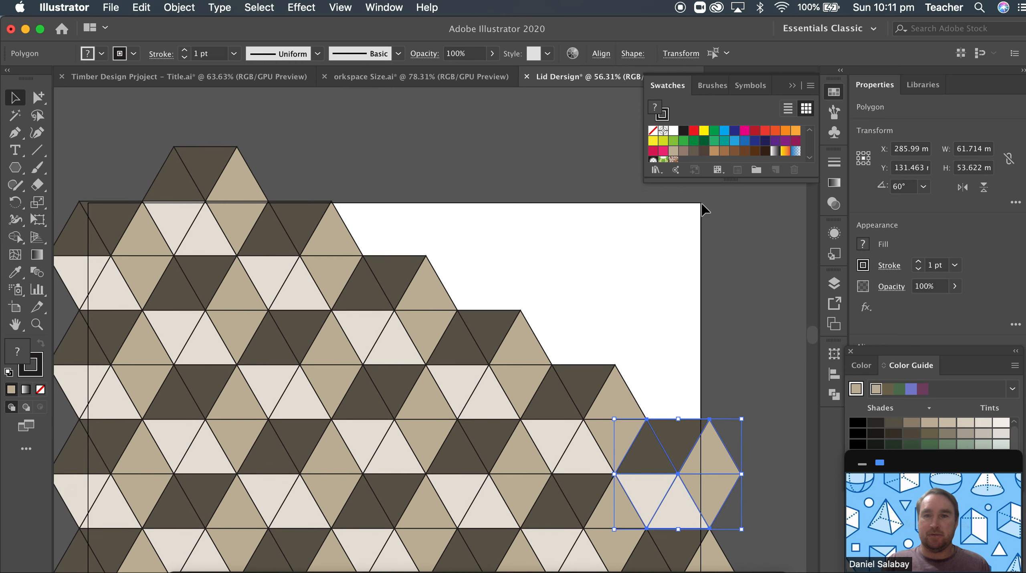
Fill the empty upper-right area and the gap along the artboard's top edge with more hexagon copies
click(792, 87)
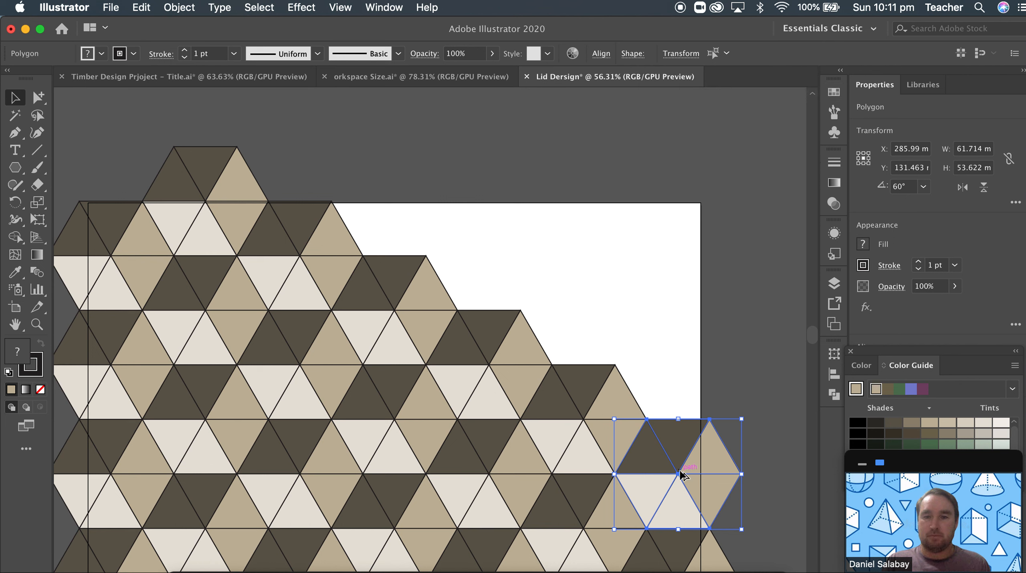
drag(680, 475, 586, 314)
click(585, 308)
drag(585, 308, 401, 206)
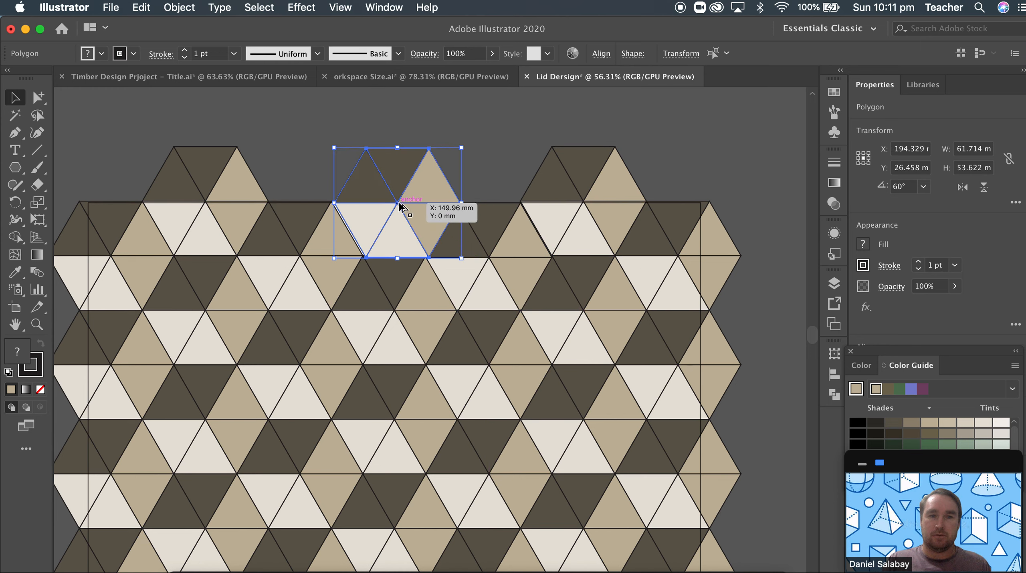
scroll(419, 233, down, 3)
scroll(447, 266, down, 1)
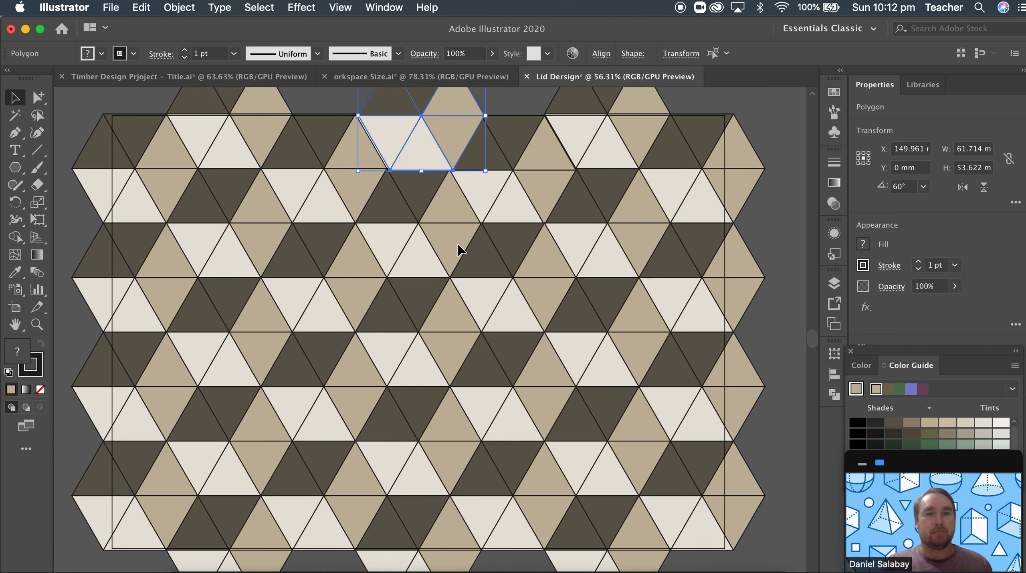
Check the required lid parquetry size in the workspace size document, and return to the lid design
click(362, 81)
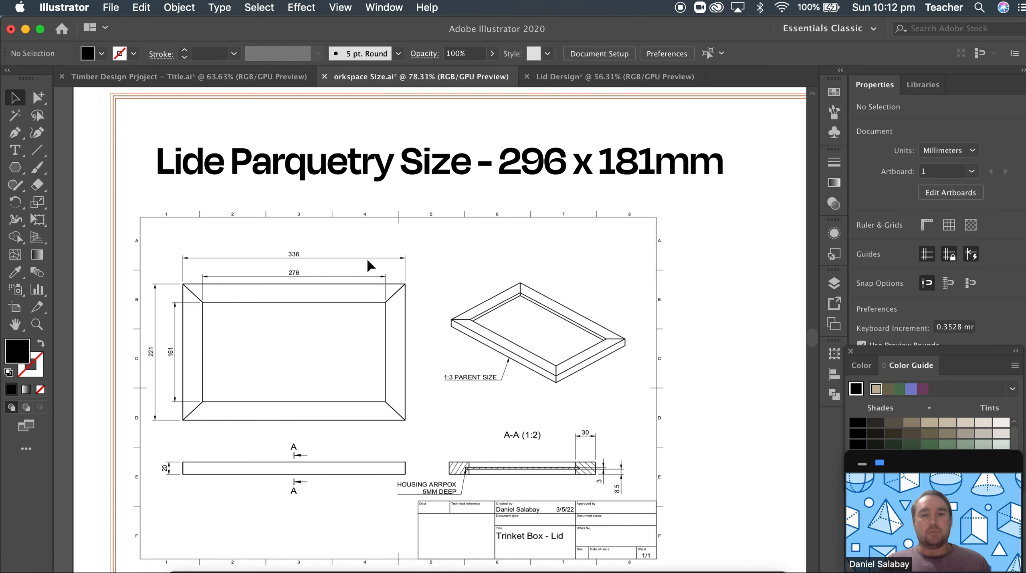
scroll(526, 368, down, 2)
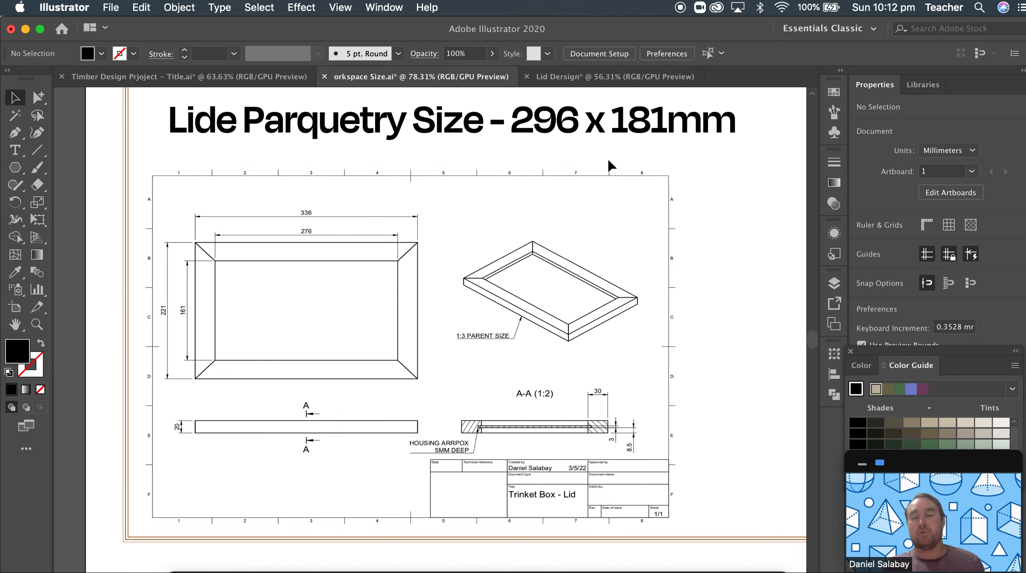
click(611, 80)
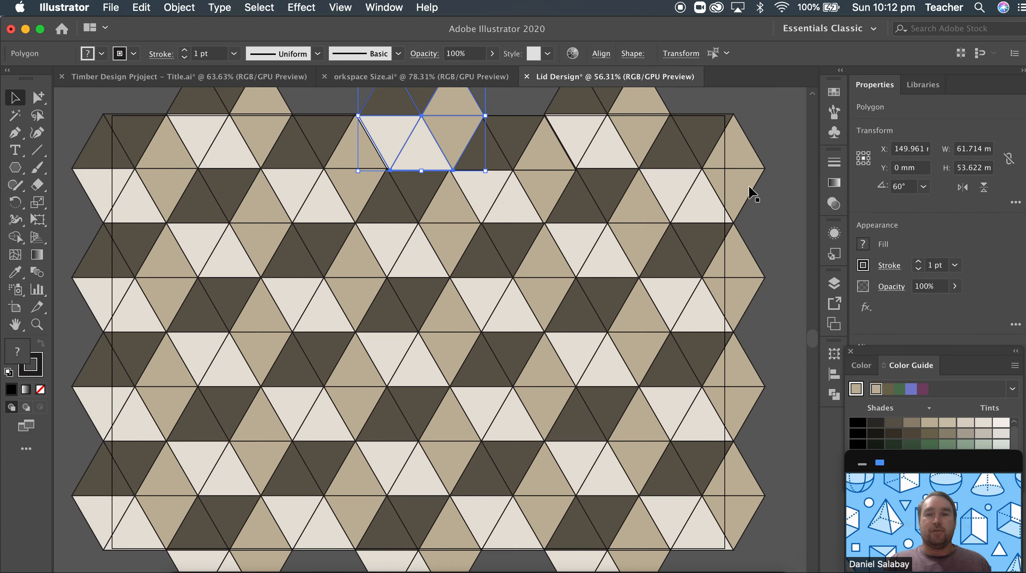
Draw a rectangle with no fill, about 196 by 138 mm, over the tessellated pattern
click(791, 221)
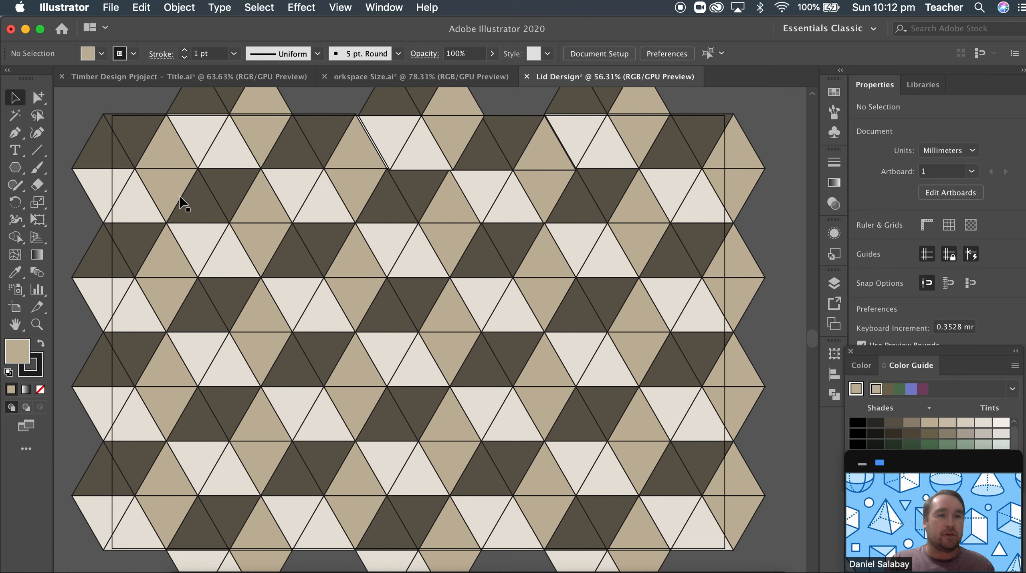
drag(15, 168, 62, 168)
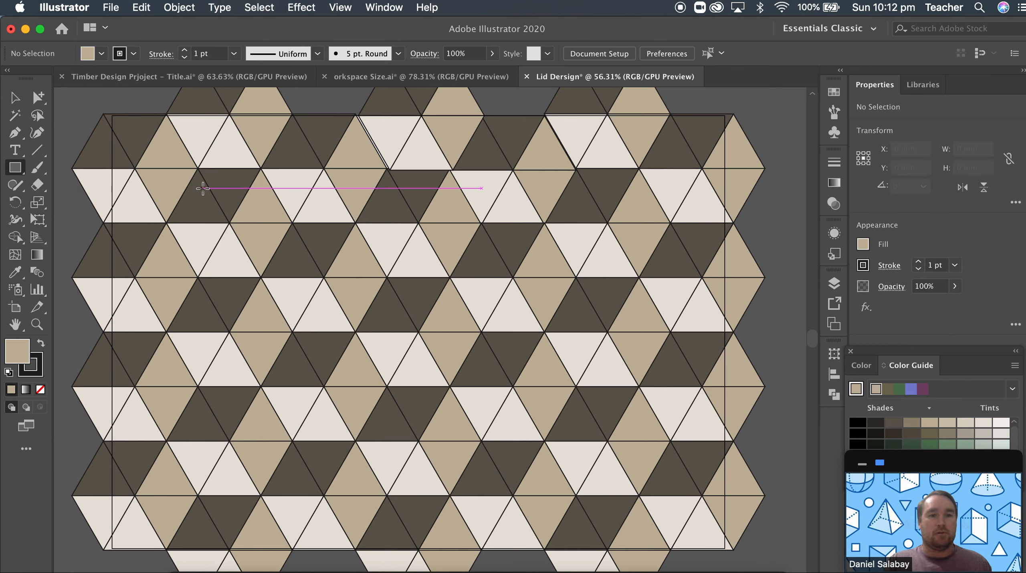
click(865, 243)
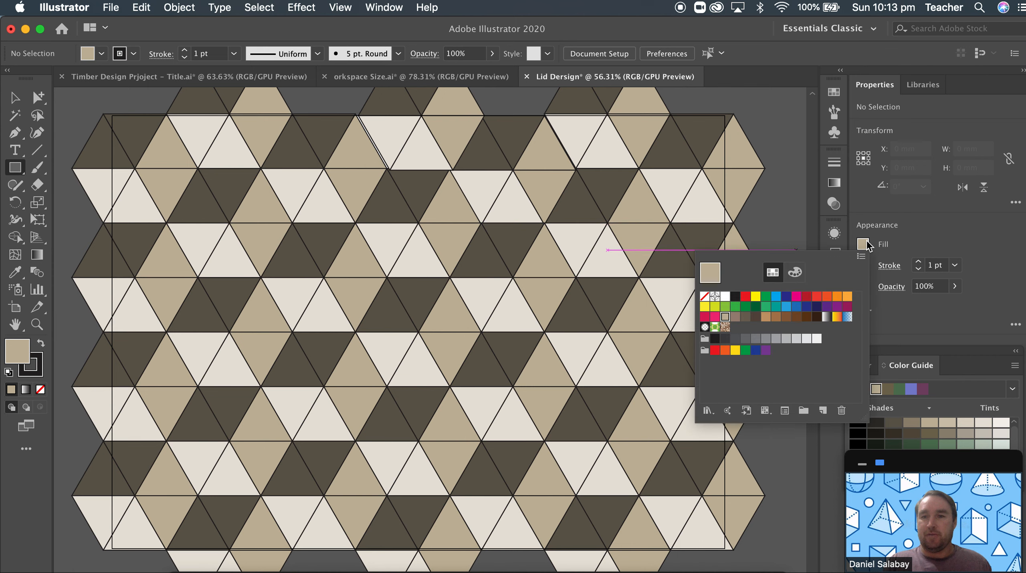
click(704, 296)
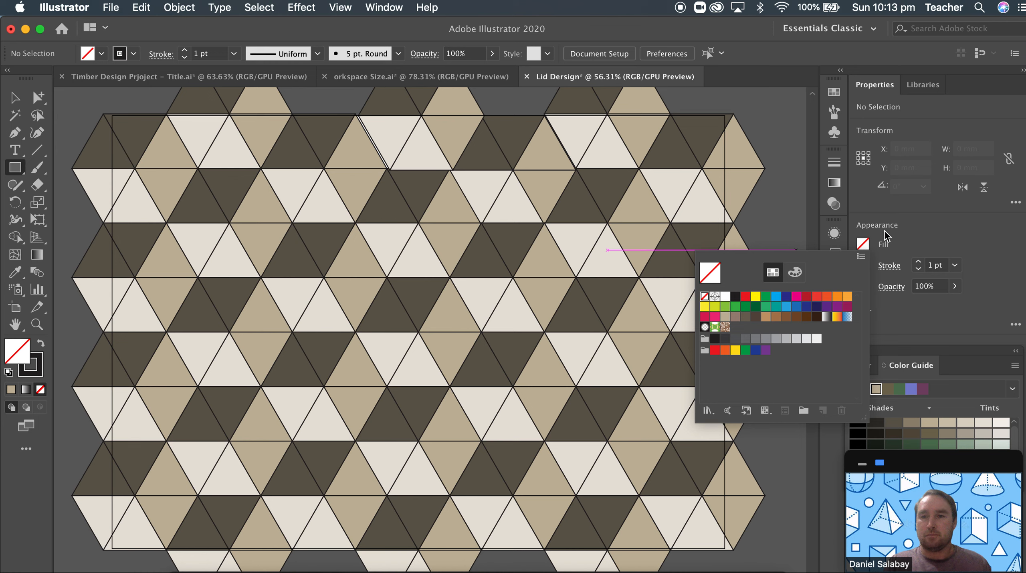
click(914, 241)
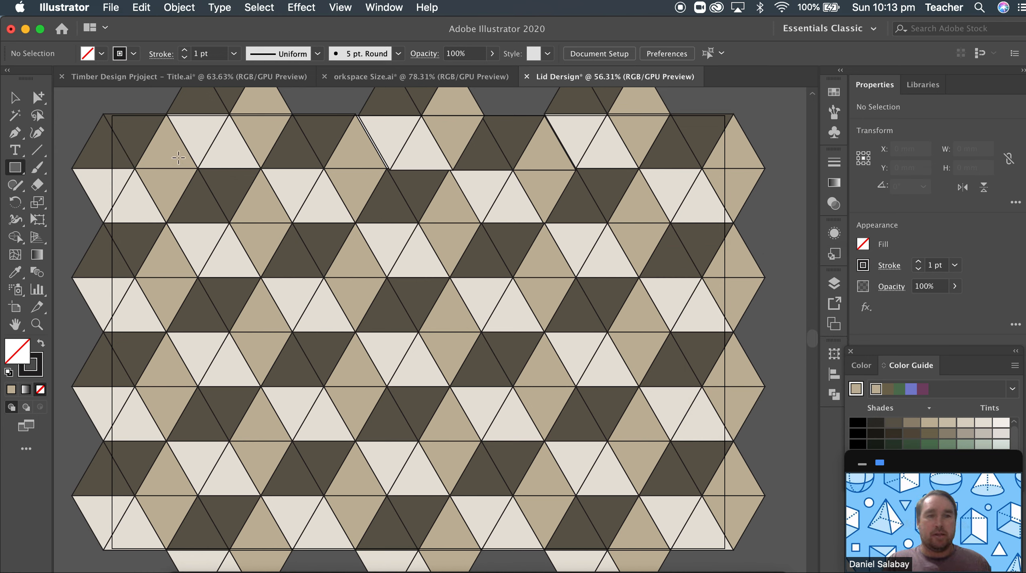
drag(172, 156, 577, 440)
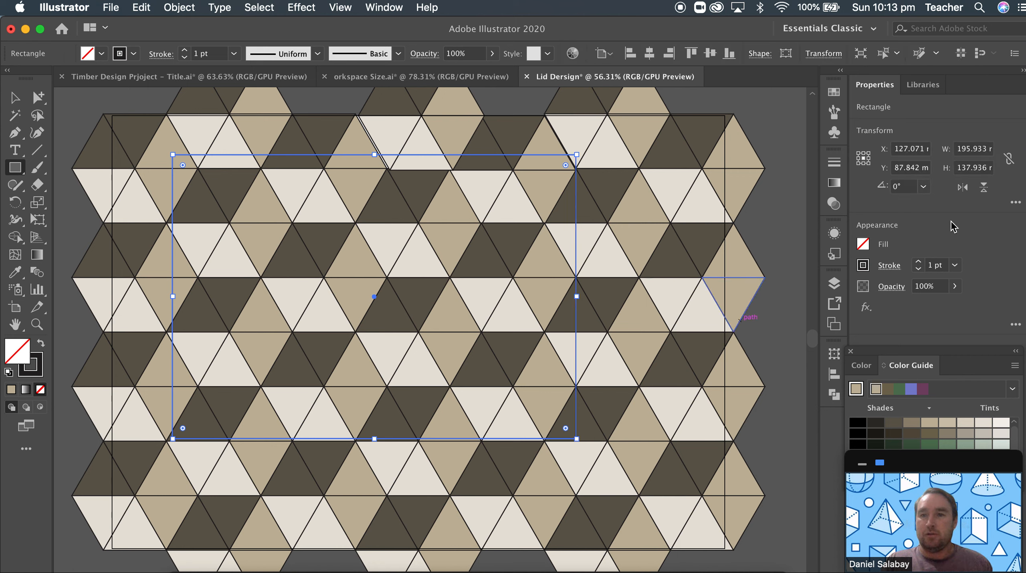
Resize the unfilled rectangle to a width of 296 mm and a height of 181 mm
click(972, 152)
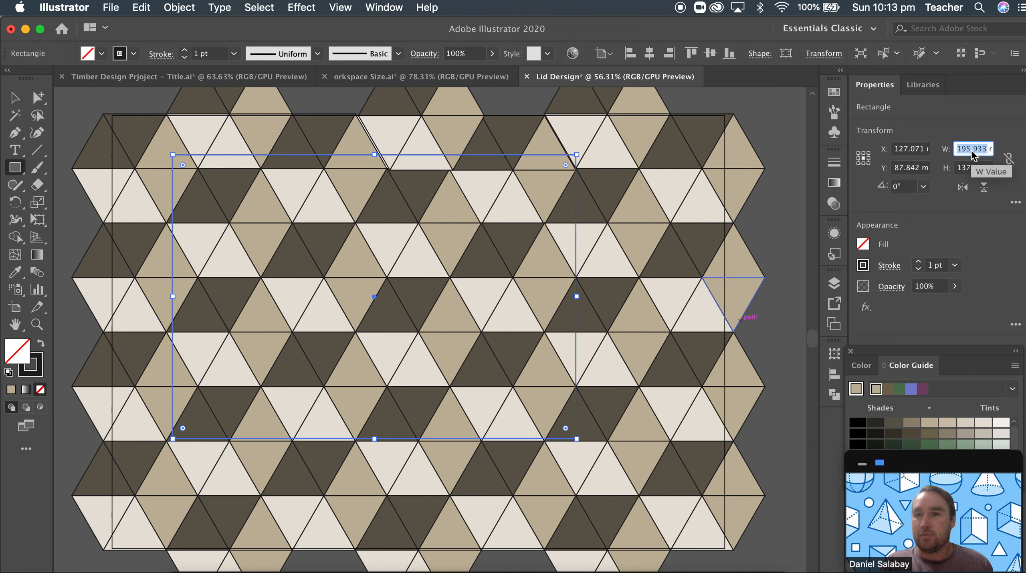
text(2)
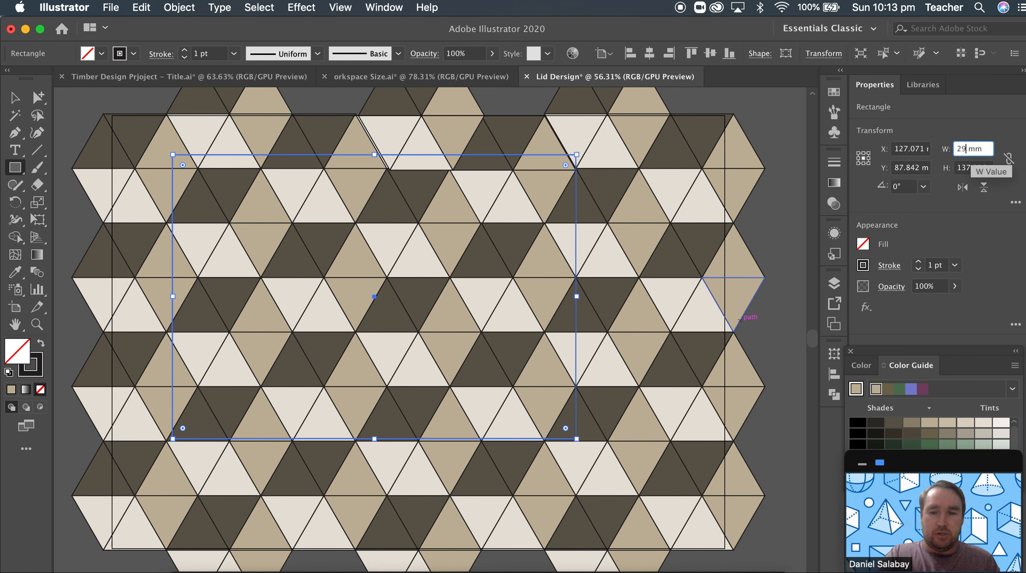
text(96)
key(Tab)
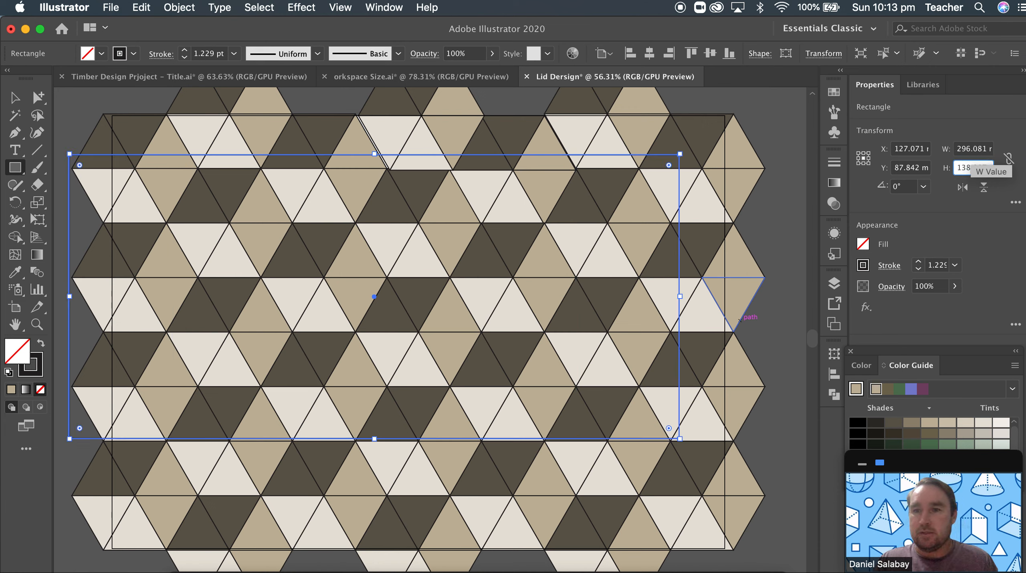
text(181)
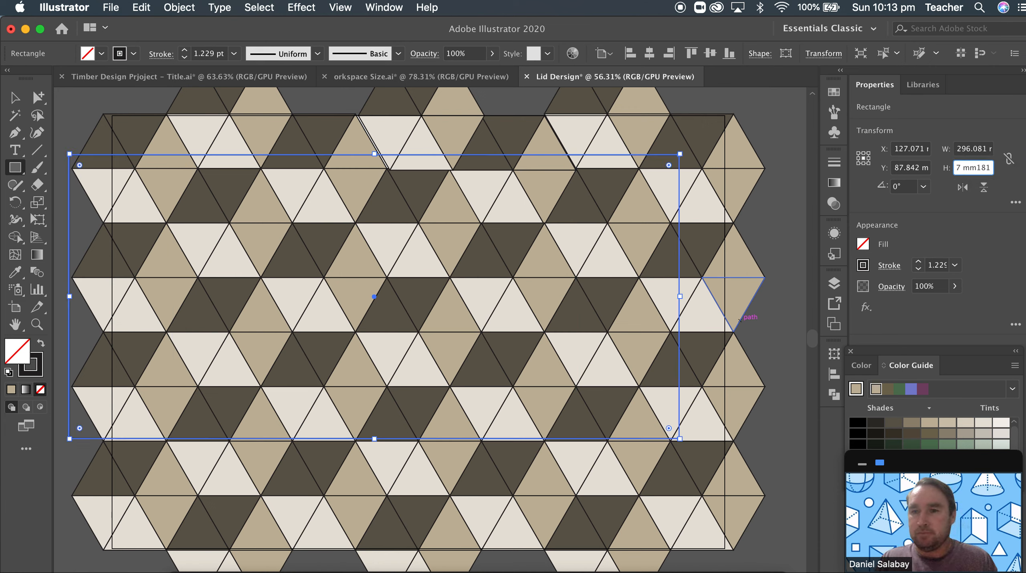
triple_click(969, 168)
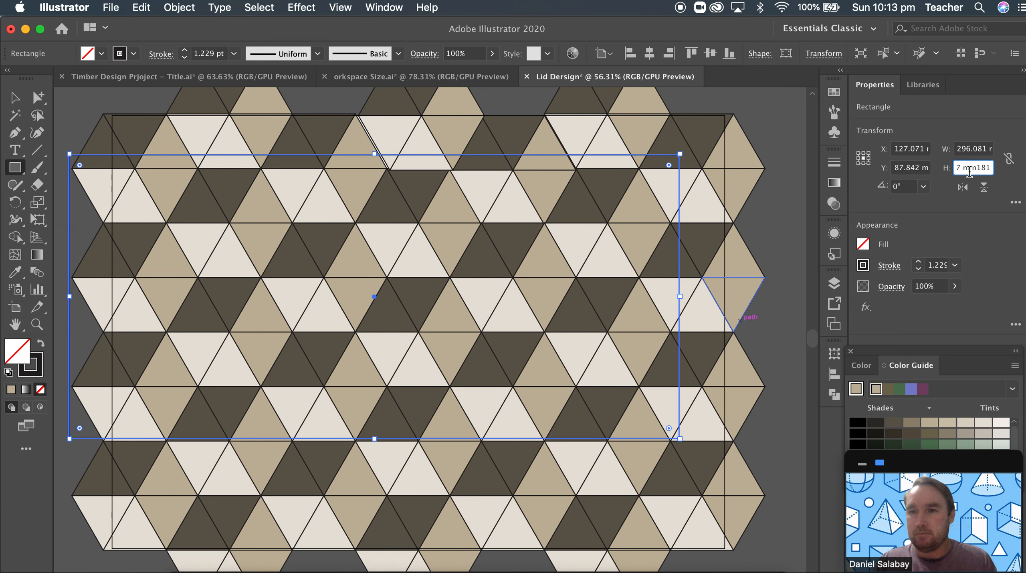
text(181)
key(Return)
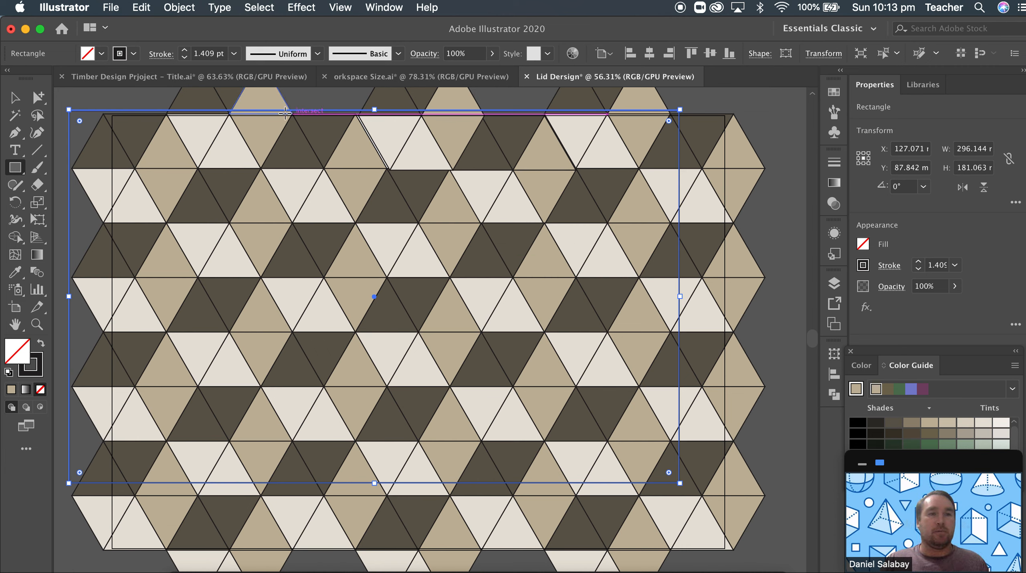
Move the unfilled rectangle over the pattern so it is centred on the artboard
click(14, 98)
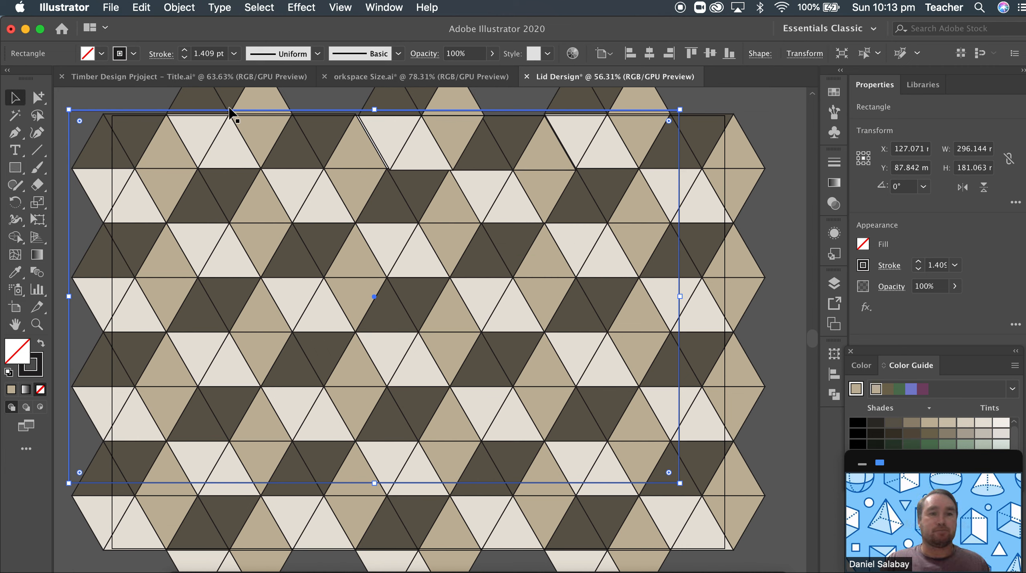
drag(239, 113, 291, 144)
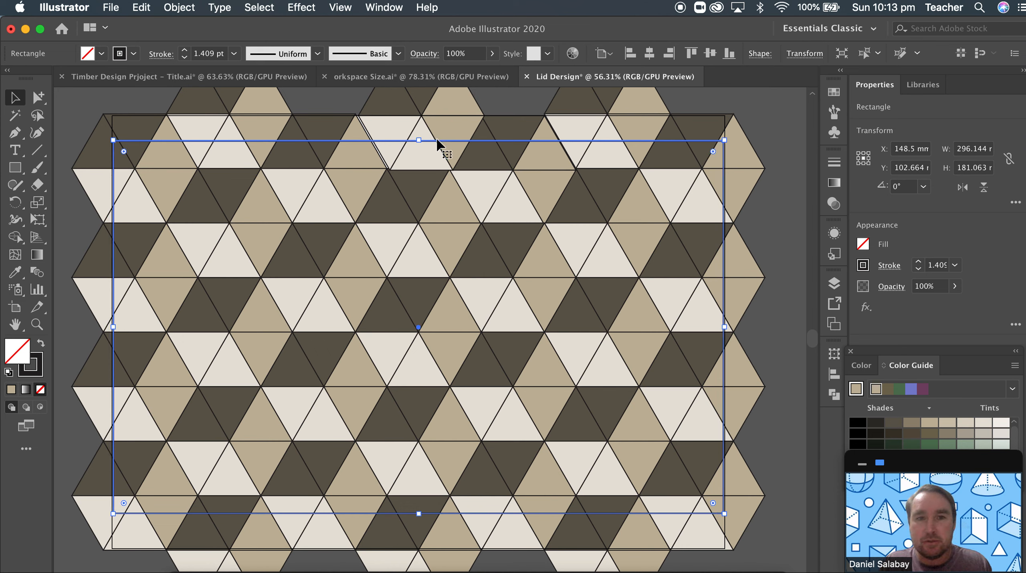
drag(438, 141, 437, 150)
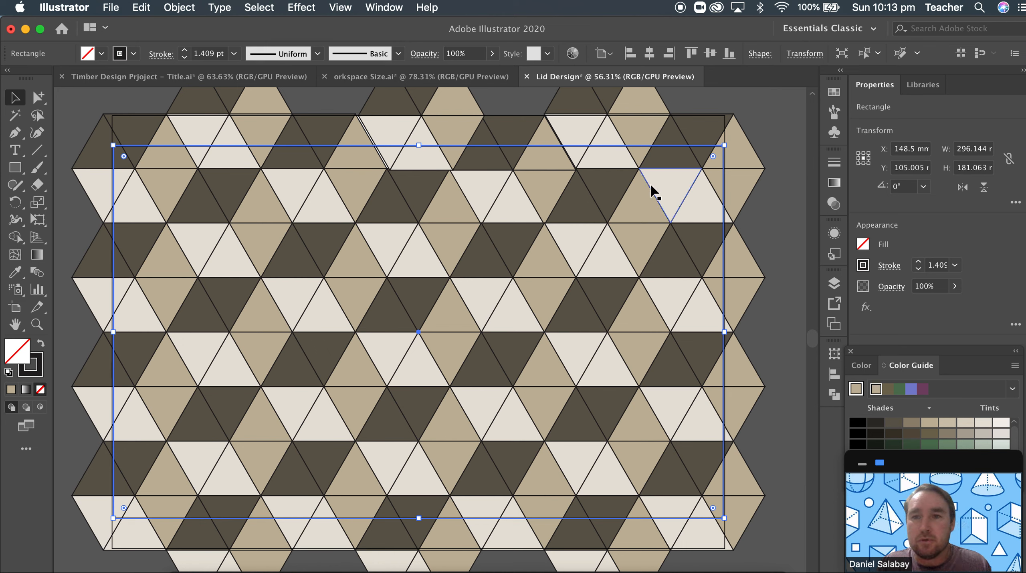
Correct the centred rectangle's dimensions to exactly 296 mm wide and 181 mm high
click(972, 149)
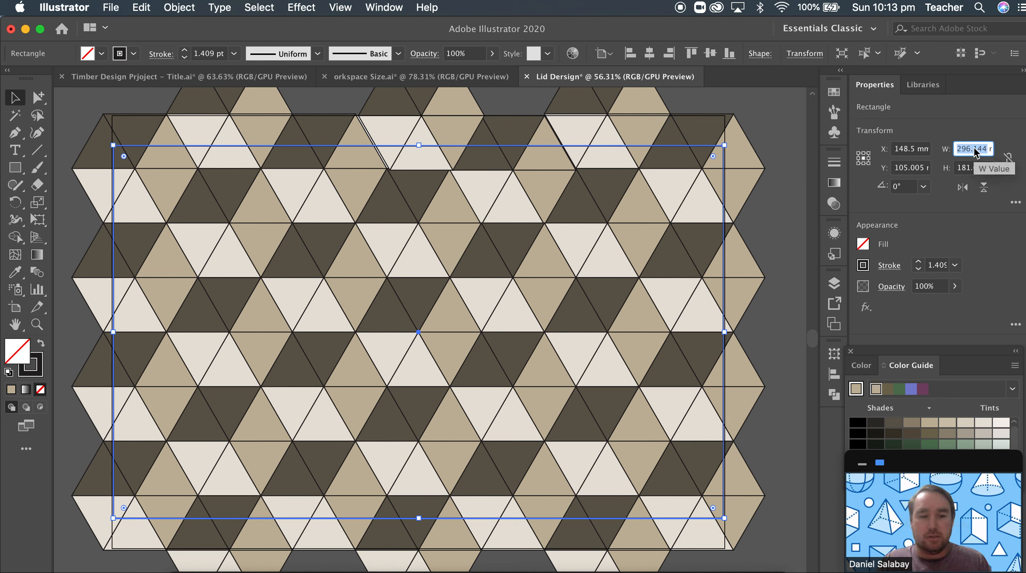
text(296)
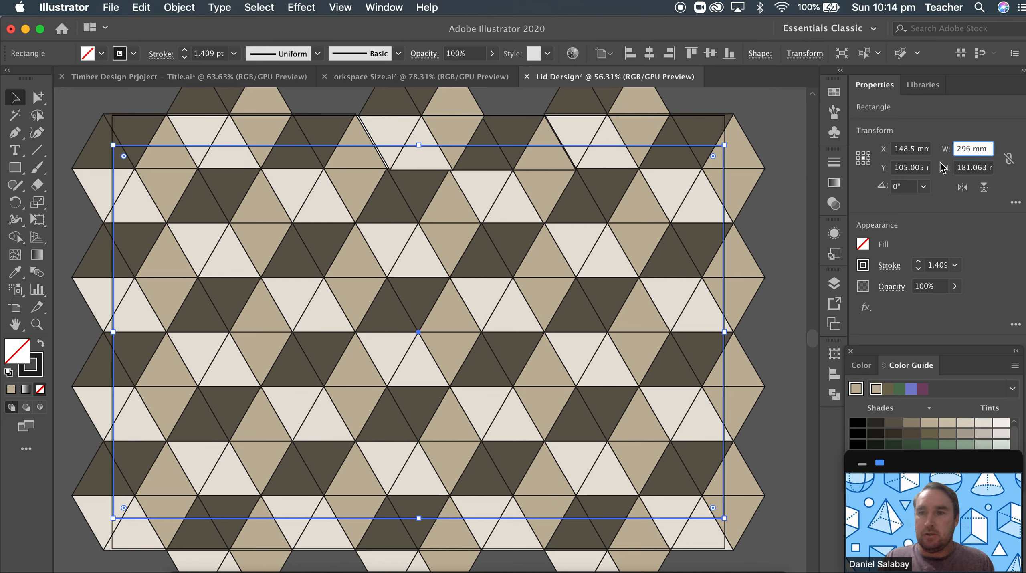
click(968, 168)
text(181)
key(Return)
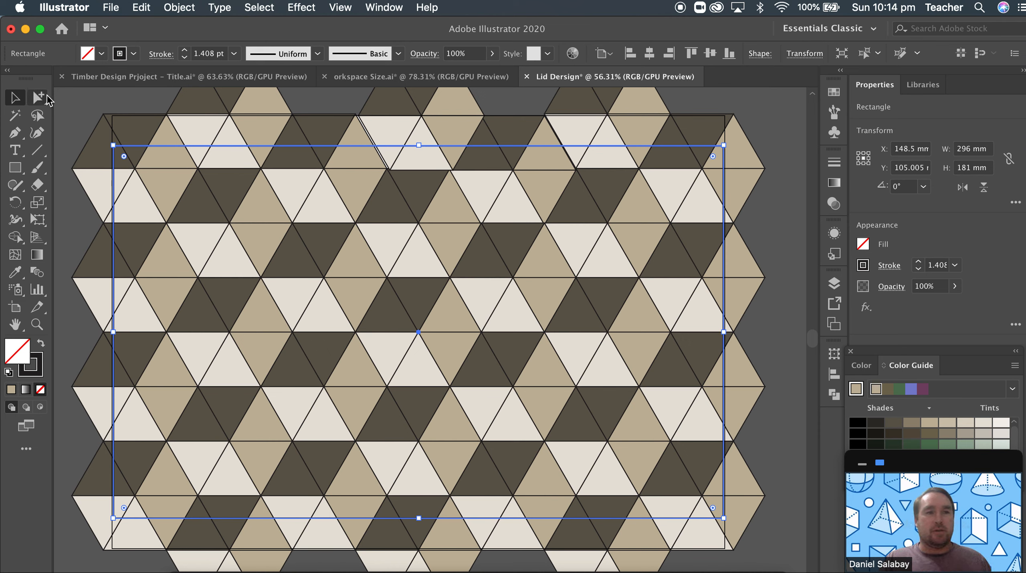
Select the whole pattern together with the rectangle and crop it to the rectangle's outline with the Pathfinder Crop operation
drag(65, 97, 764, 566)
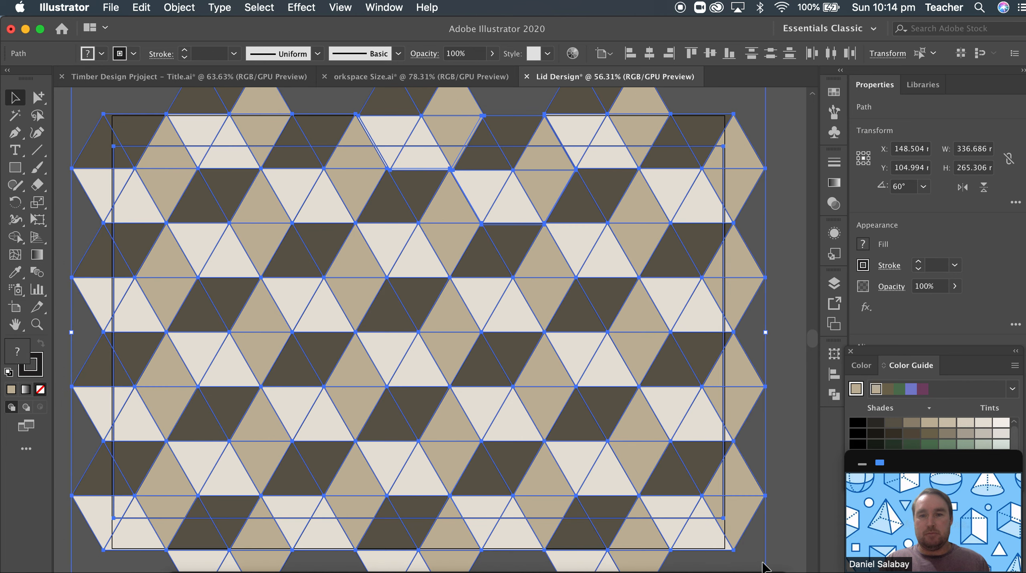
click(834, 395)
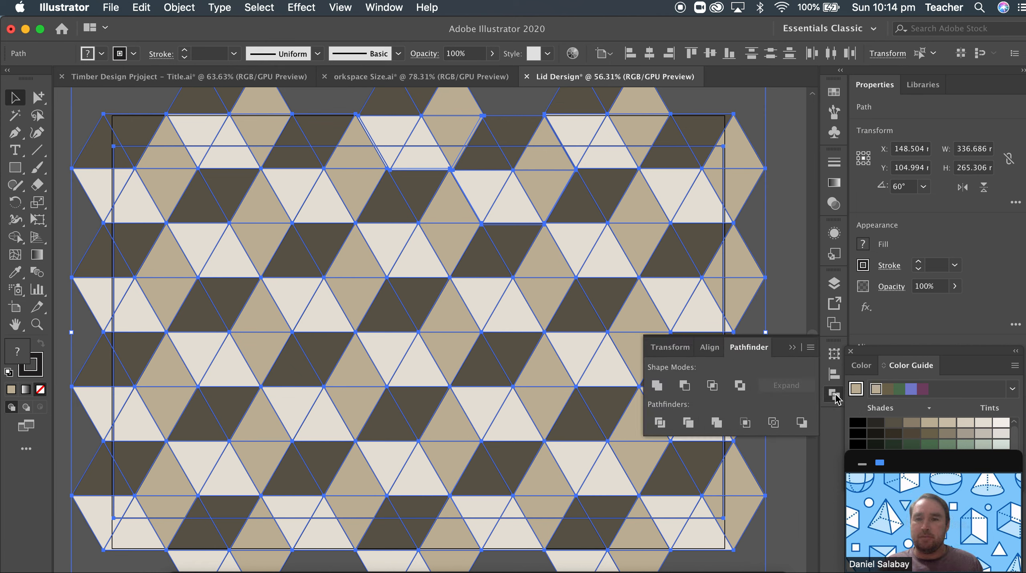
click(745, 422)
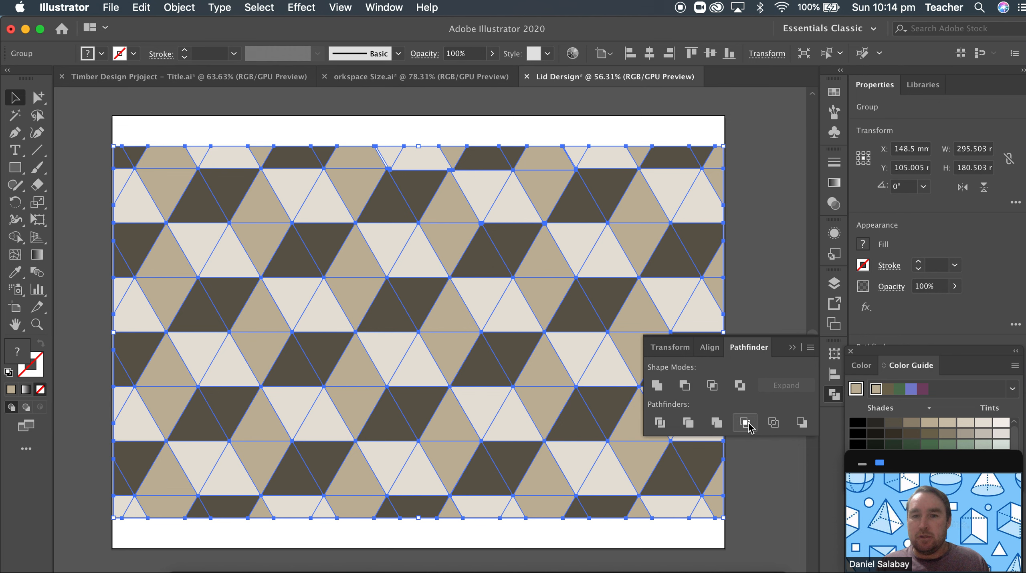
Close the Pathfinder options and give all pieces of the cropped pattern a black 1 pt stroke
click(753, 301)
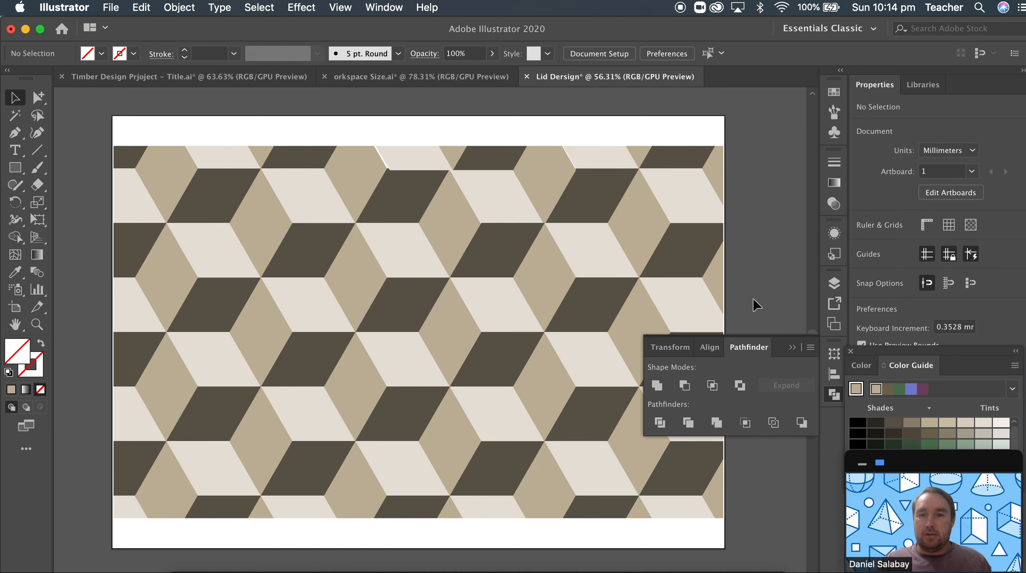
click(793, 348)
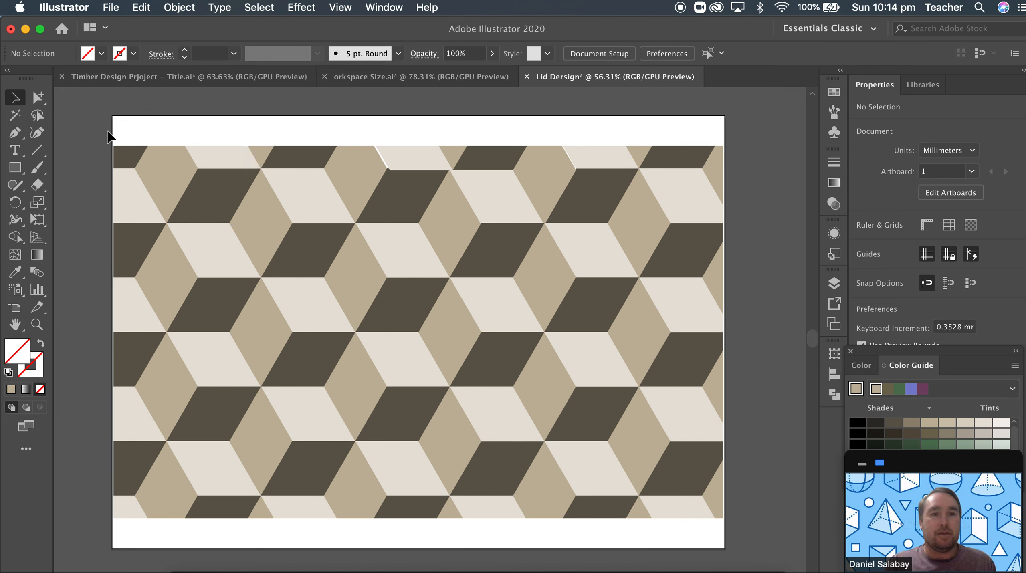
drag(96, 130, 744, 532)
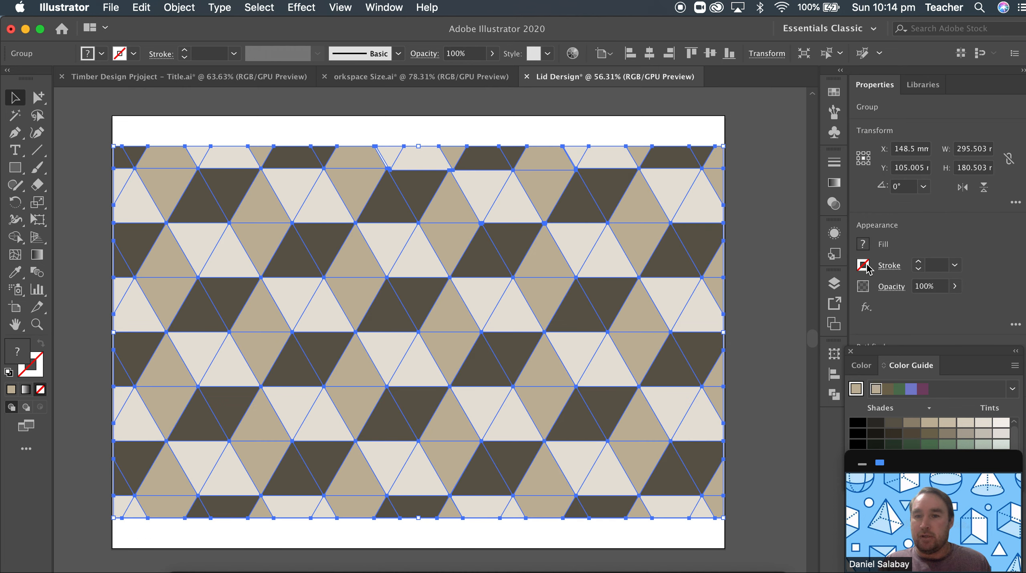
click(866, 266)
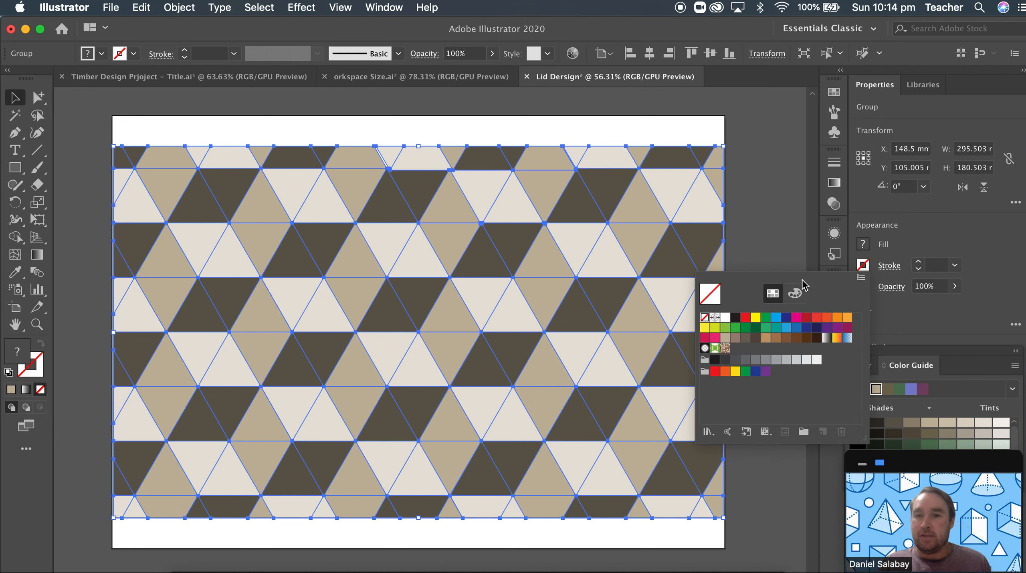
click(740, 321)
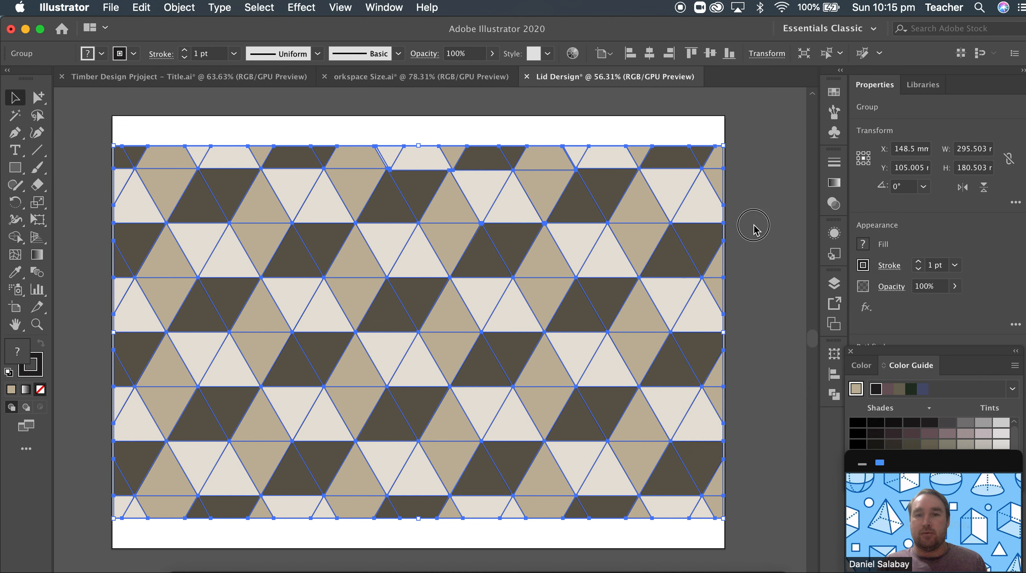
click(761, 239)
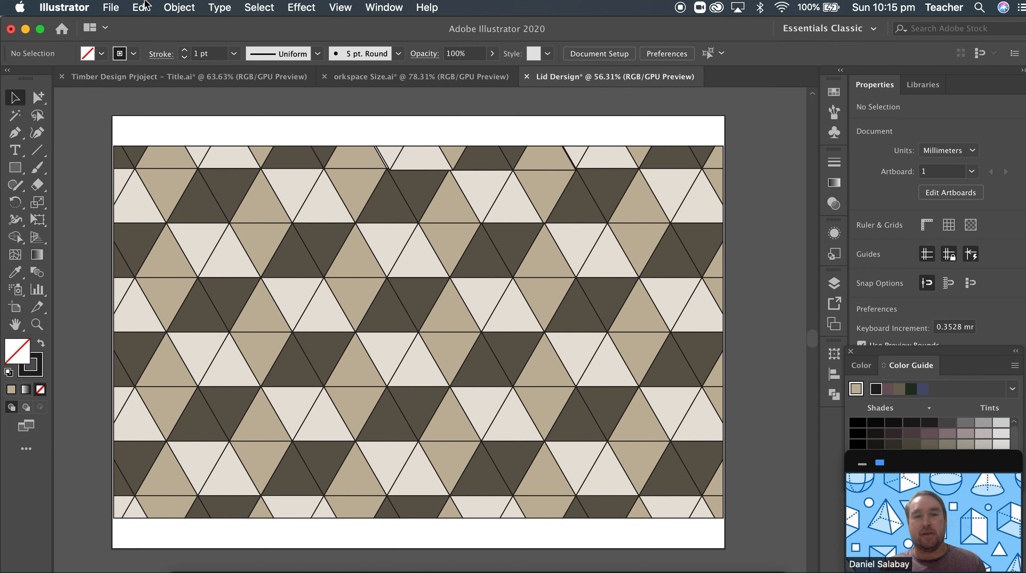
Save the lid design under its existing name to the Desktop in Adobe PDF (pdf) format
click(112, 8)
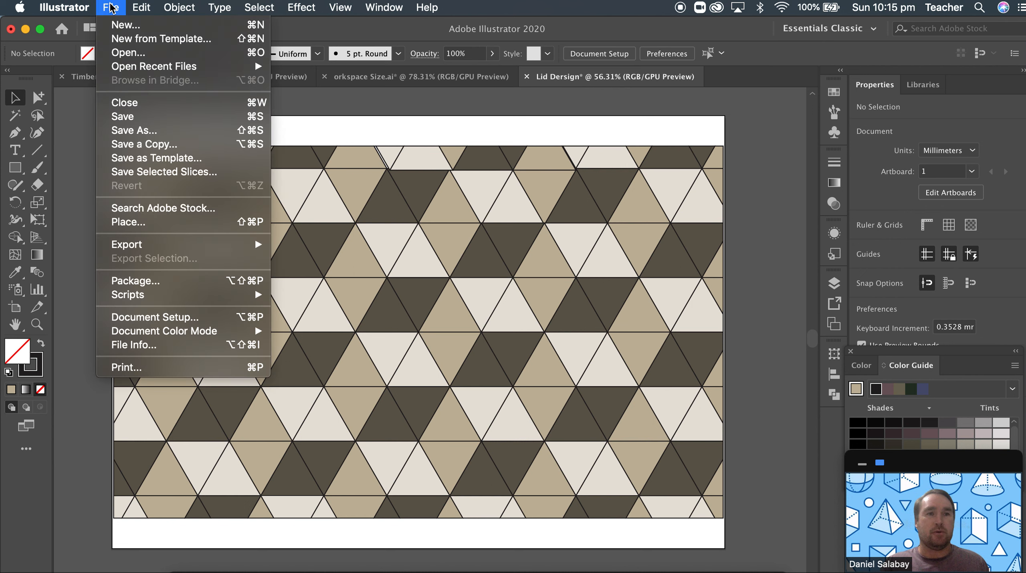
click(129, 135)
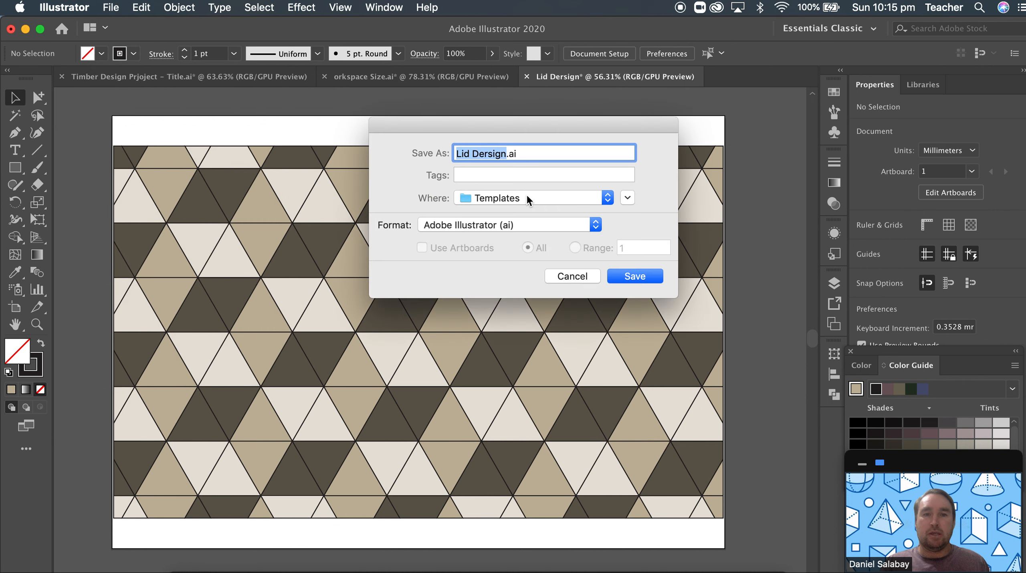
click(533, 195)
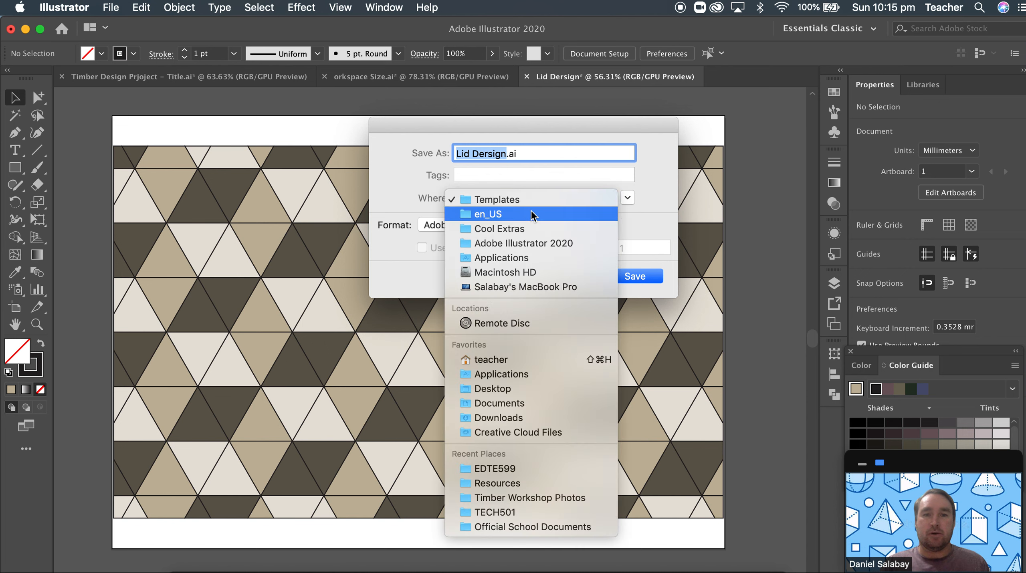
click(498, 388)
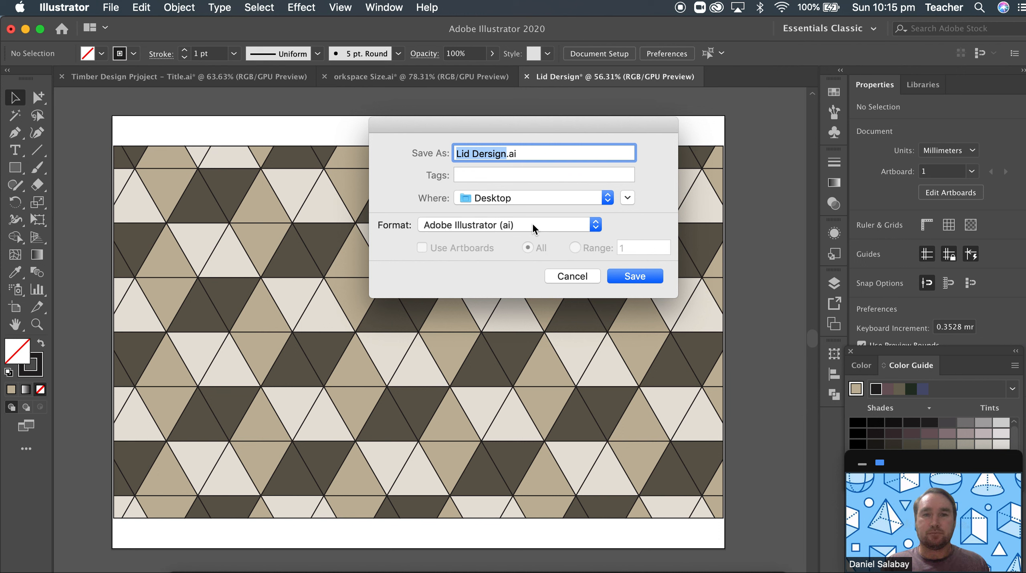
click(532, 225)
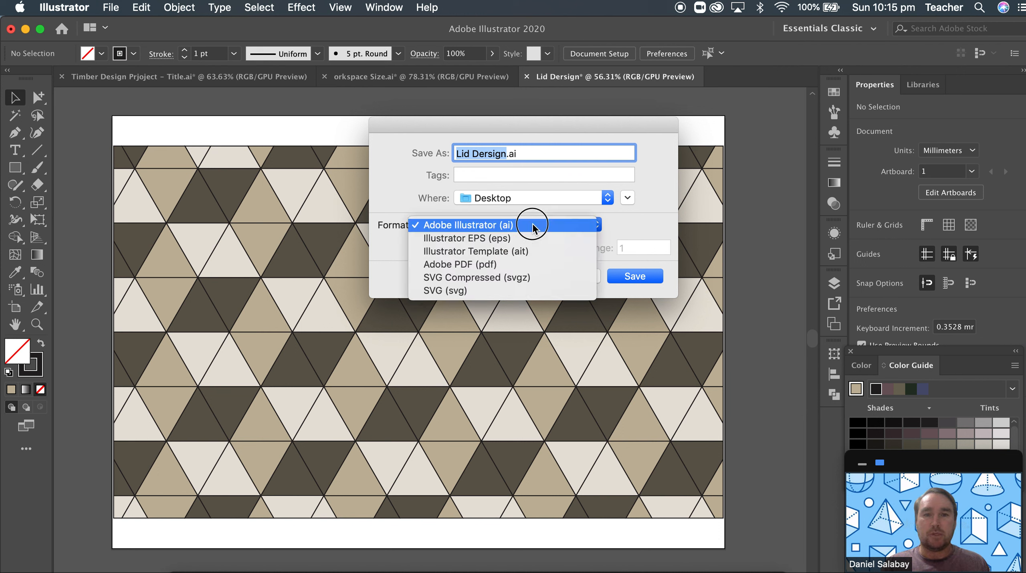
click(506, 265)
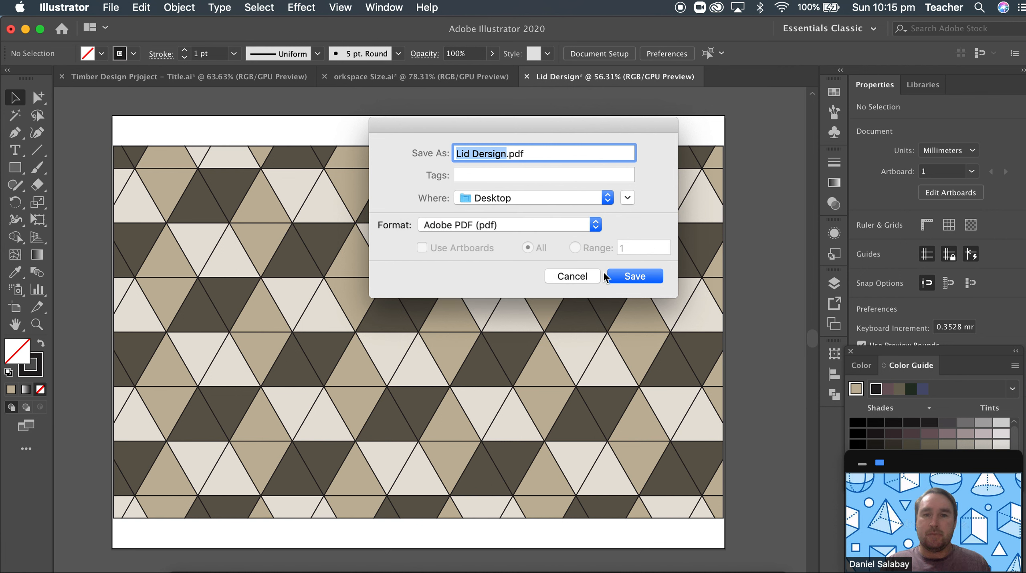